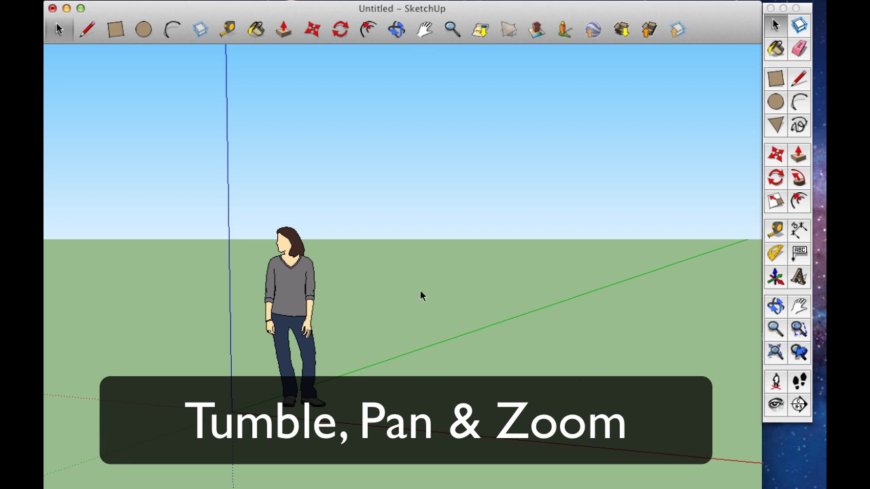
- Orbit around the standing figure to see it from different angles, and pan the view across the ground plane
{"action": "key", "text": "o"}
{"action": "left_click_drag", "start_coordinate": [347, 485], "coordinate": [408, 342]}
{"action": "key", "text": "space"}
{"action": "middle_click_drag", "start_coordinate": [408, 342], "coordinate": [496, 445]}
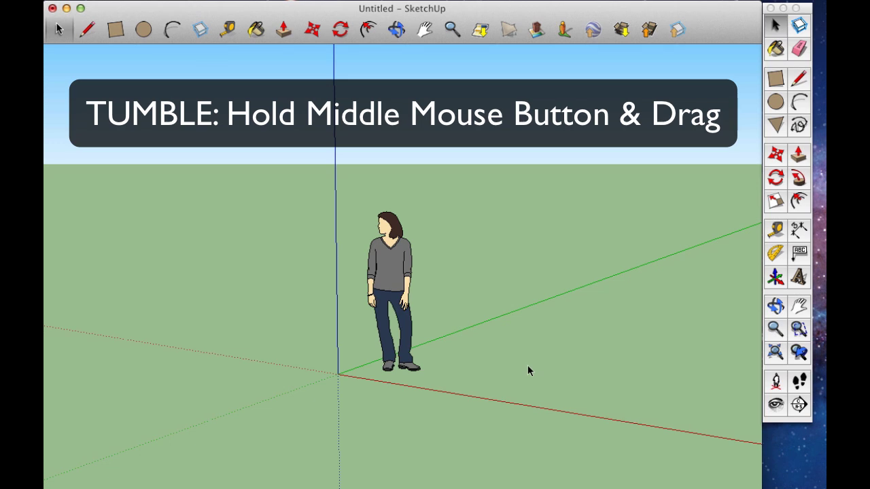
{"action": "middle_click_drag", "start_coordinate": [457, 421], "coordinate": [581, 358]}
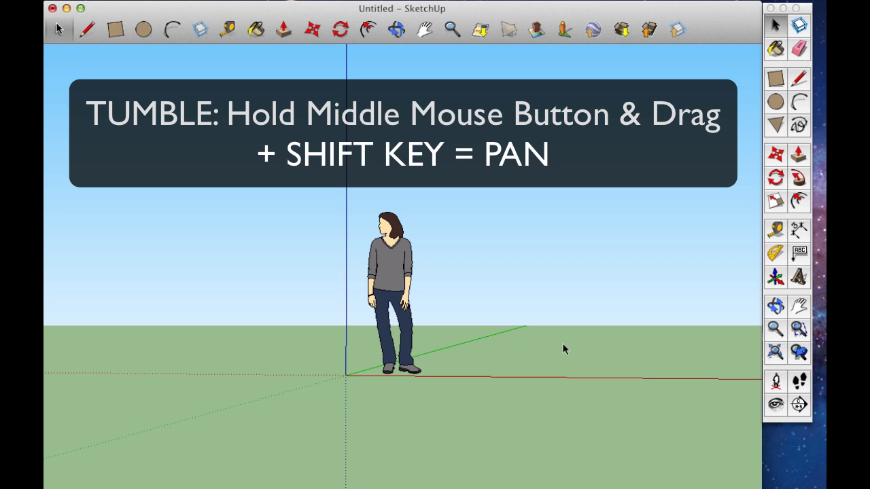
{"action": "middle_click_drag", "start_coordinate": [583, 345], "coordinate": [667, 409], "text": "shift"}
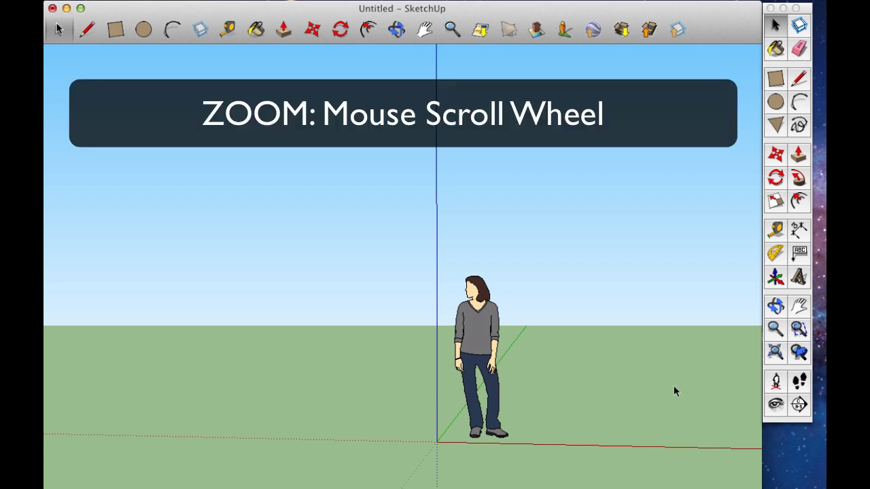
- Zoom in and out on the standing figure, including with the Zoom tool
{"action": "scroll", "coordinate": [675, 388], "scroll_direction": "up", "scroll_amount": 3}
{"action": "scroll", "coordinate": [675, 388], "scroll_direction": "down", "scroll_amount": 4}
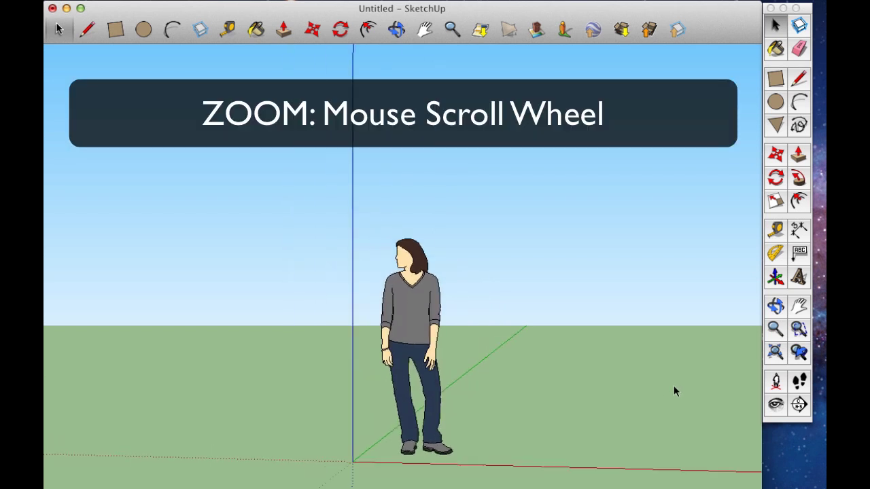
{"action": "scroll", "coordinate": [675, 389], "scroll_direction": "up", "scroll_amount": 2}
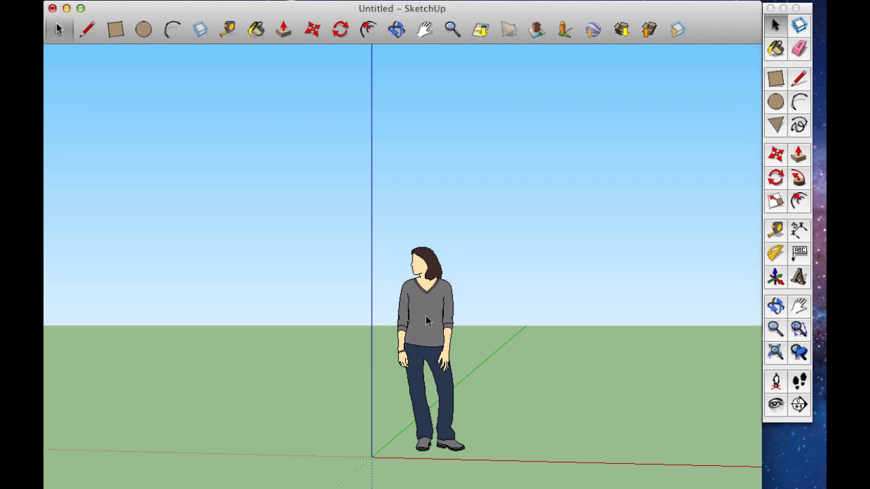
{"action": "scroll", "coordinate": [427, 321], "scroll_direction": "up", "scroll_amount": 2}
{"action": "scroll", "coordinate": [427, 321], "scroll_direction": "down", "scroll_amount": 4}
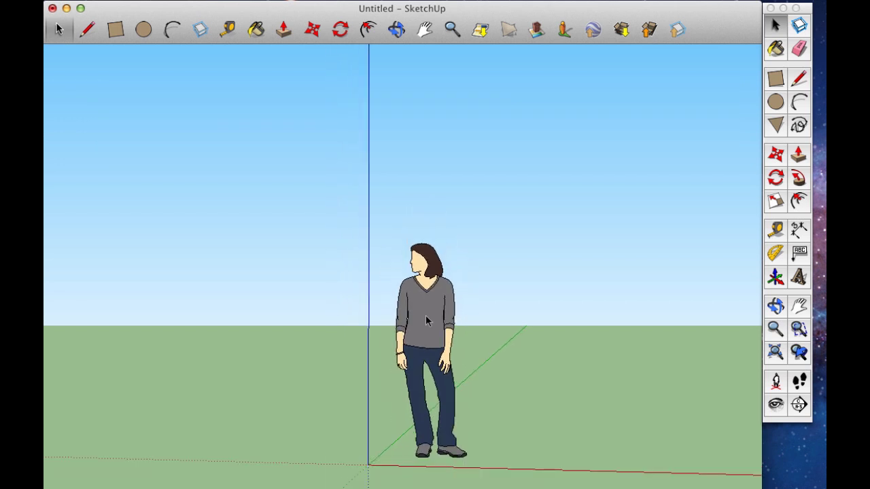
{"action": "scroll", "coordinate": [426, 321], "scroll_direction": "down", "scroll_amount": 2}
{"action": "scroll", "coordinate": [426, 321], "scroll_direction": "up", "scroll_amount": 3}
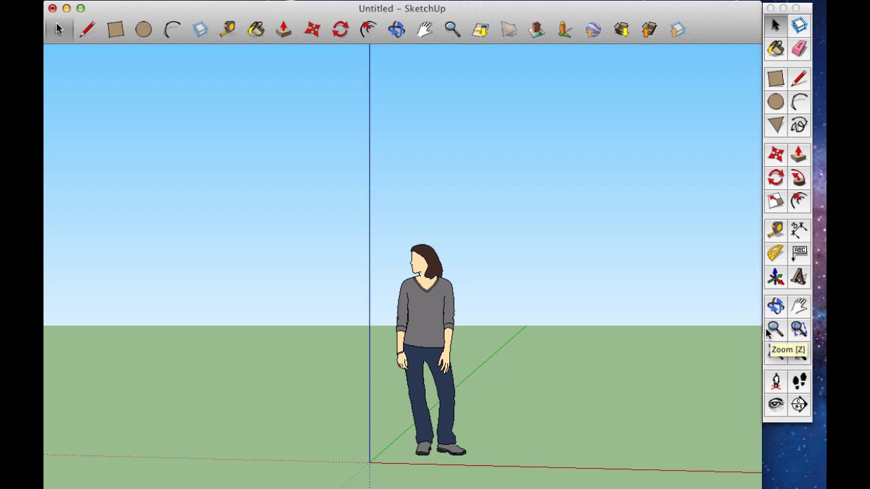
{"action": "left_click", "coordinate": [776, 329]}
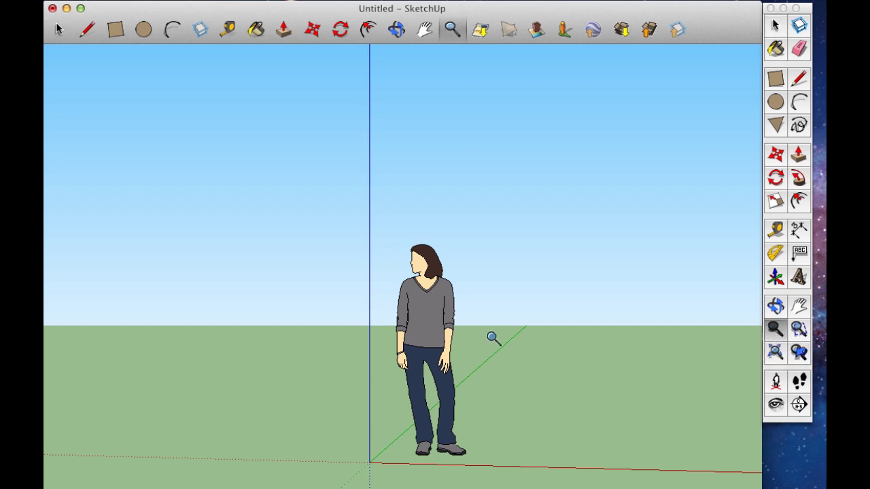
{"action": "left_click_drag", "start_coordinate": [507, 211], "coordinate": [507, 258]}
{"action": "left_click_drag", "start_coordinate": [442, 476], "coordinate": [454, 133]}
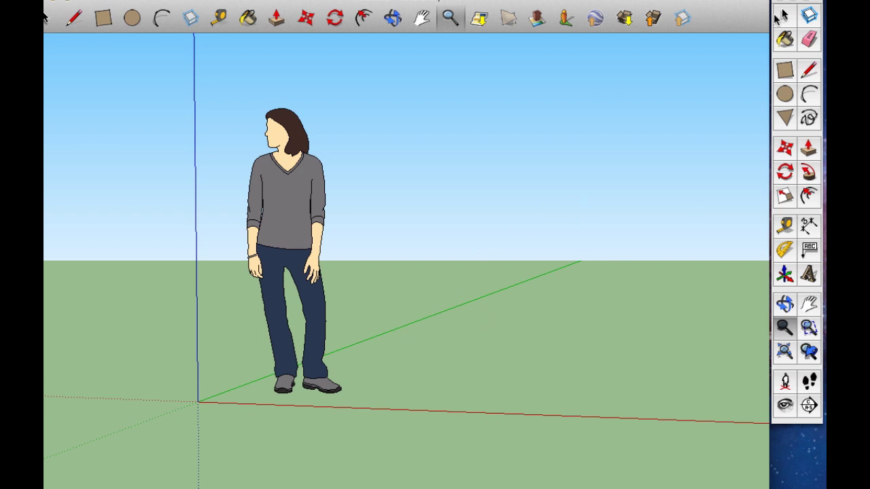
- Delete the standing figure from the model
{"action": "left_click", "coordinate": [785, 16]}
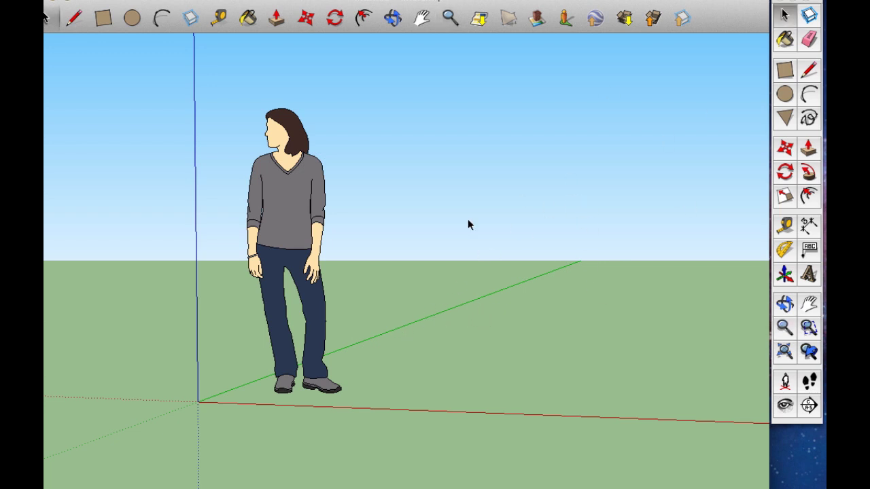
{"action": "left_click", "coordinate": [307, 215]}
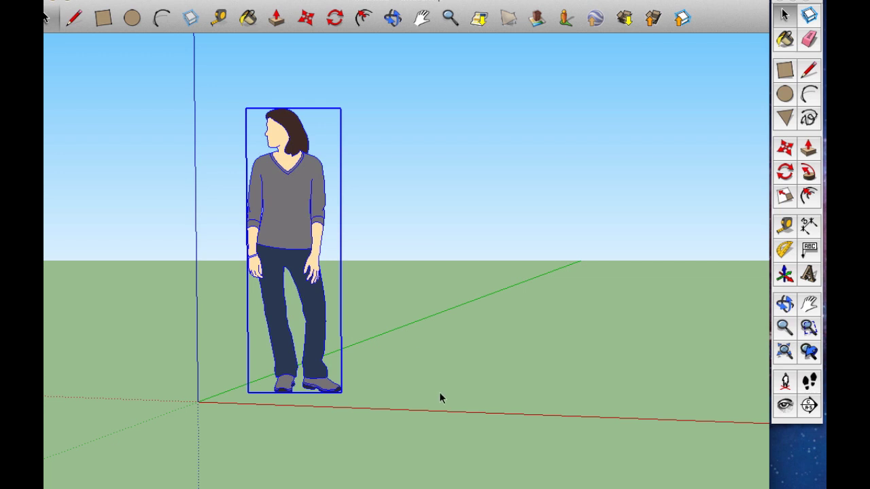
{"action": "key", "text": "Delete"}
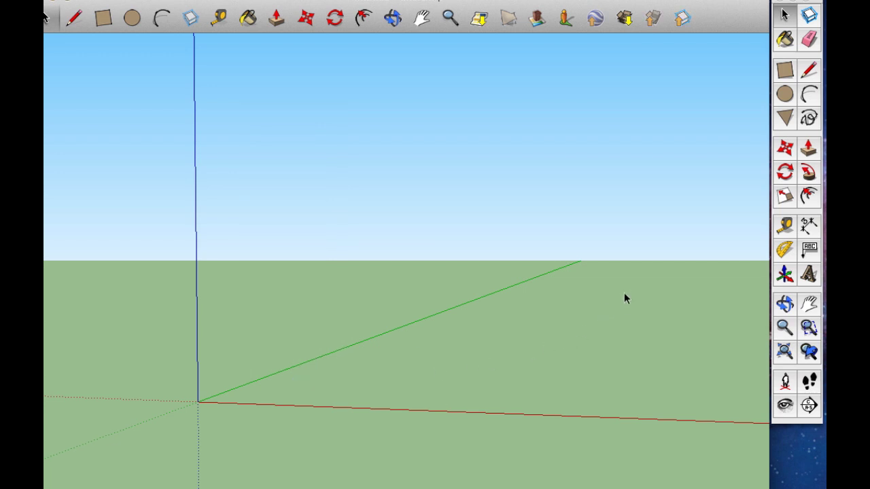
- Draw a rectangle flat on the ground between the red and green axes, near the origin
{"action": "mouse_move", "coordinate": [625, 297]}
{"action": "middle_mouse_down"}
{"action": "mouse_move", "coordinate": [591, 374]}
{"action": "mouse_move", "coordinate": [575, 375]}
{"action": "mouse_move", "coordinate": [561, 333]}
{"action": "mouse_move", "coordinate": [563, 186]}
{"action": "middle_mouse_up"}
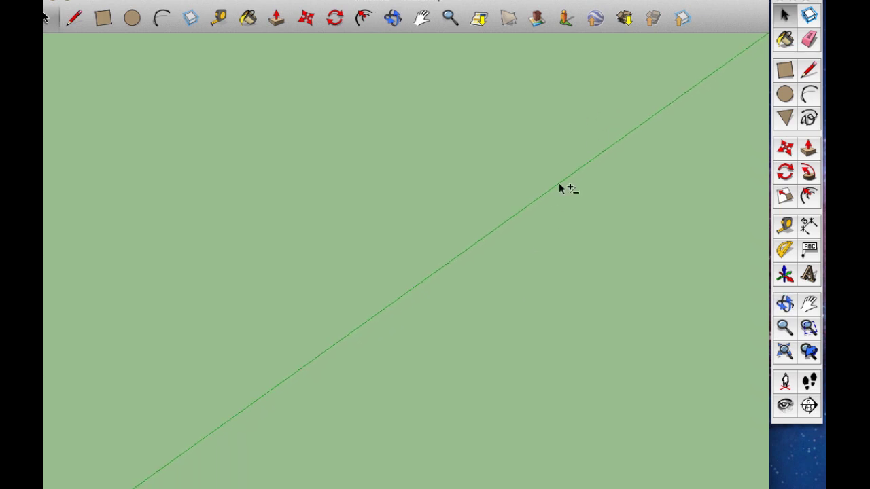
{"action": "mouse_move", "coordinate": [457, 428]}
{"action": "middle_mouse_down", "text": "shift"}
{"action": "mouse_move", "coordinate": [599, 223]}
{"action": "mouse_move", "coordinate": [613, 177]}
{"action": "middle_mouse_up", "text": "shift"}
{"action": "middle_click_drag", "start_coordinate": [475, 394], "coordinate": [519, 315], "text": "shift"}
{"action": "scroll", "coordinate": [578, 318], "scroll_direction": "down", "scroll_amount": 6}
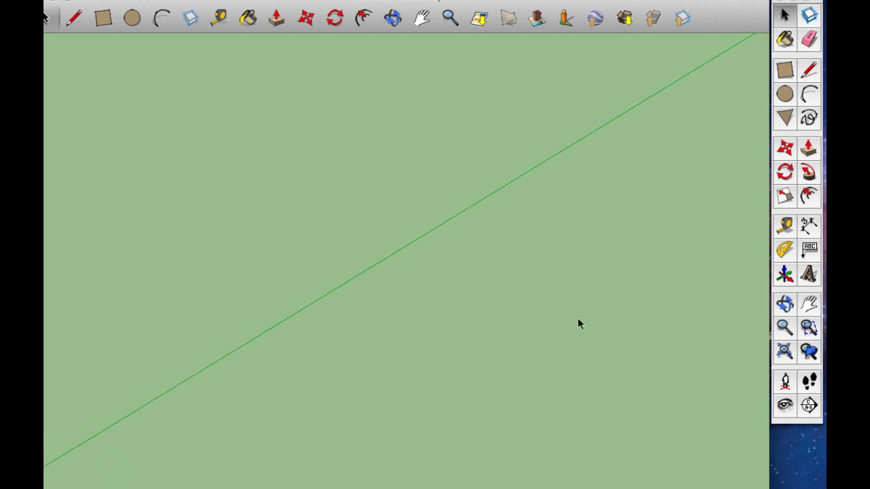
{"action": "middle_click_drag", "start_coordinate": [577, 318], "coordinate": [583, 333]}
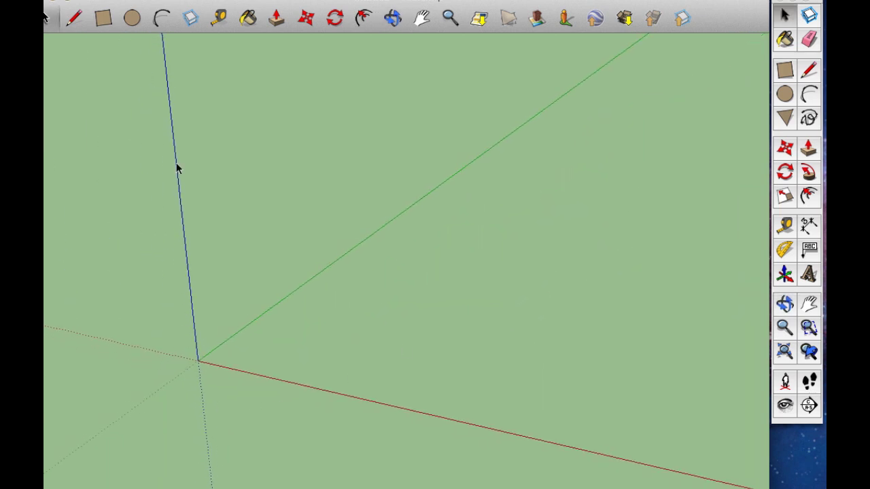
{"action": "middle_click_drag", "start_coordinate": [226, 465], "coordinate": [469, 198]}
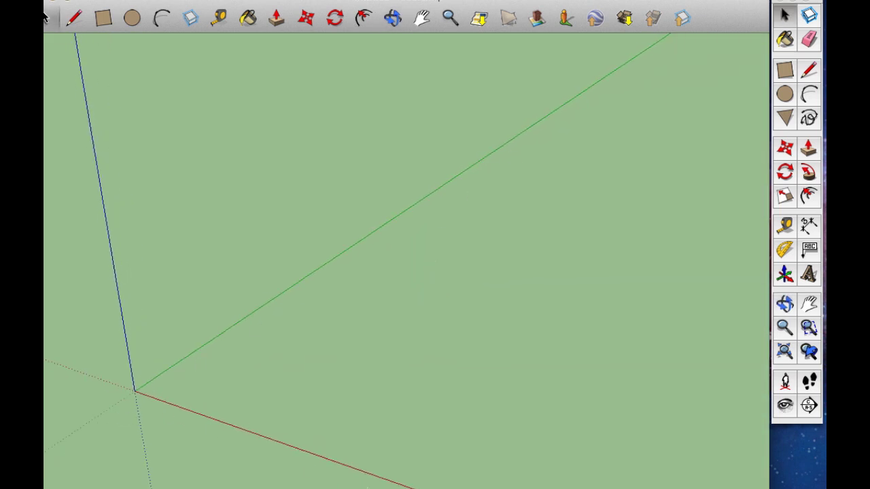
{"action": "middle_click_drag", "start_coordinate": [427, 377], "coordinate": [518, 340], "text": "shift"}
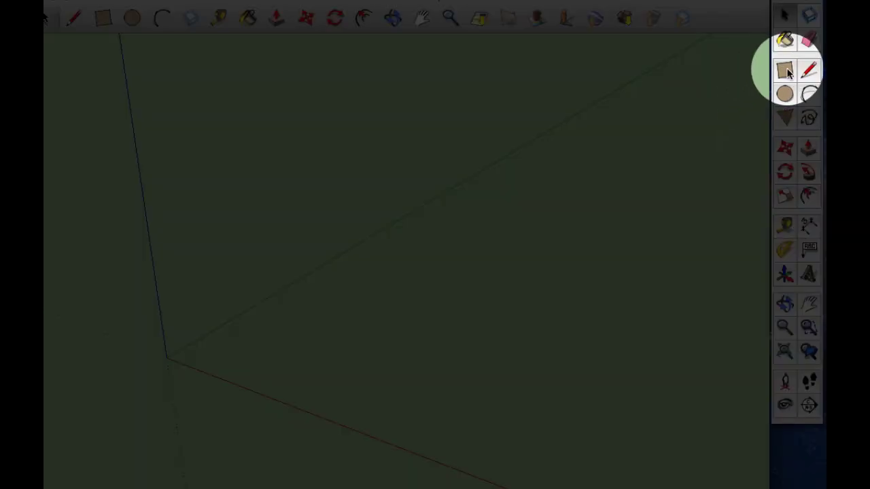
{"action": "left_click", "coordinate": [785, 72]}
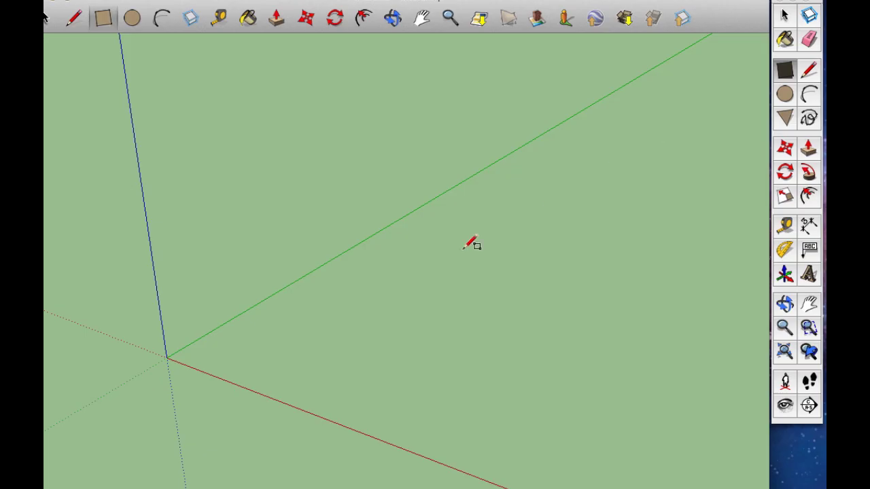
{"action": "left_click", "coordinate": [259, 333]}
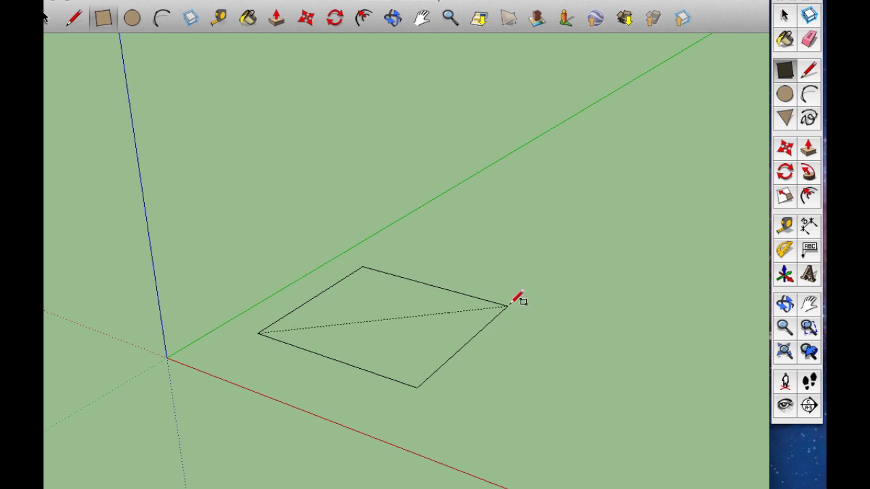
{"action": "left_click", "coordinate": [564, 316]}
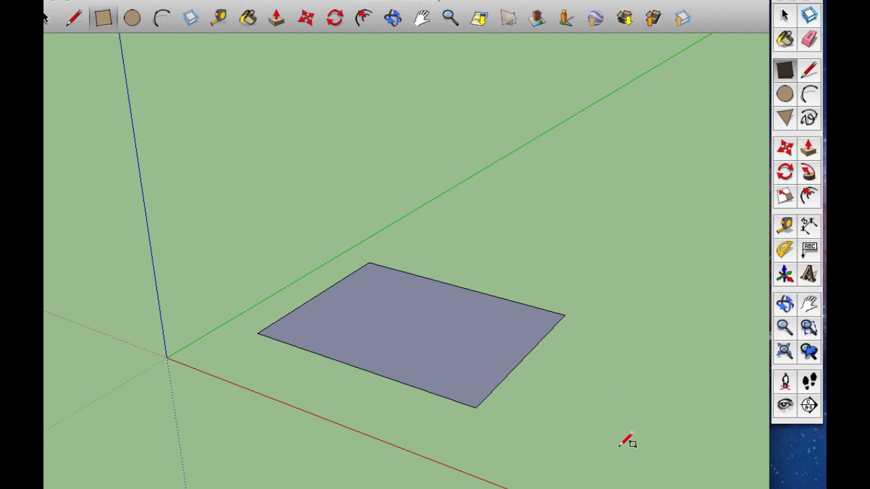
- Push/Pull the ground rectangle upward into a solid box
{"action": "middle_click_drag", "start_coordinate": [573, 427], "coordinate": [550, 336]}
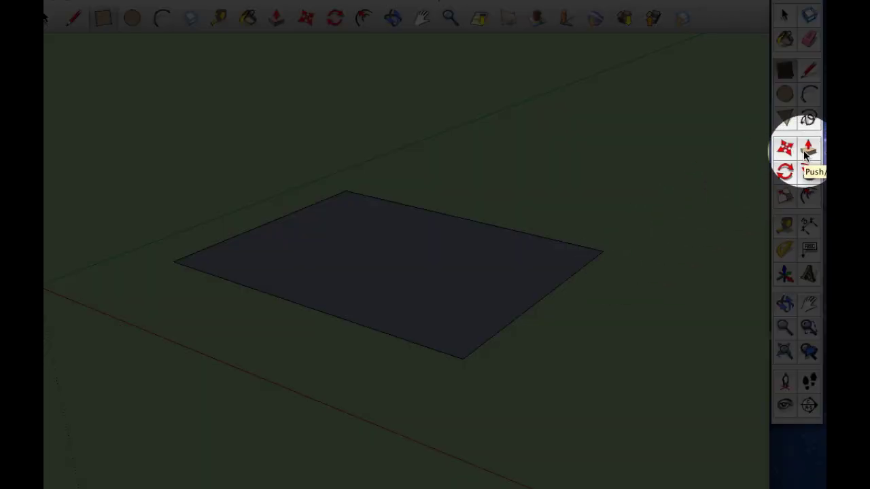
{"action": "left_click", "coordinate": [806, 152]}
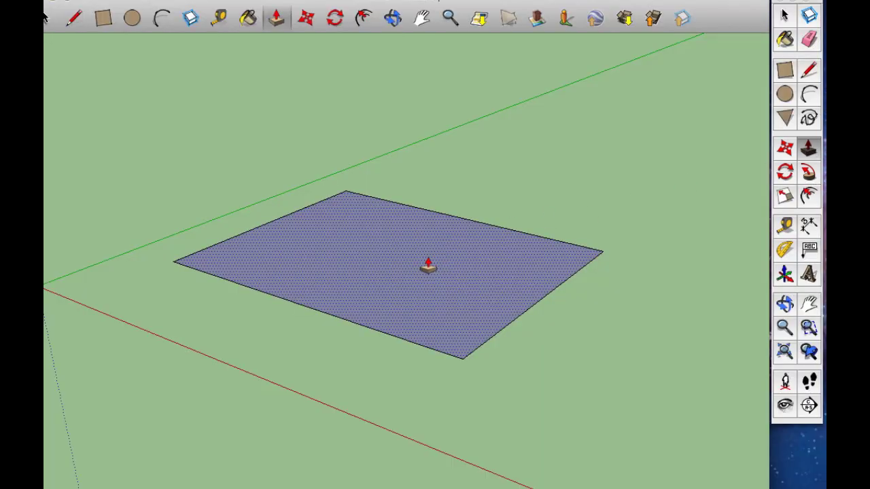
{"action": "middle_click_drag", "start_coordinate": [428, 266], "coordinate": [517, 485]}
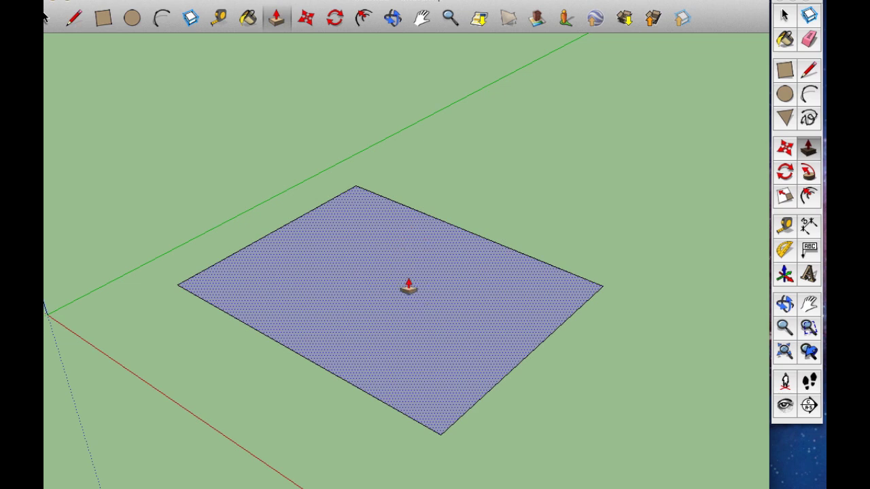
{"action": "left_click_drag", "start_coordinate": [407, 295], "coordinate": [420, 102]}
{"action": "mouse_move", "coordinate": [563, 407]}
{"action": "middle_mouse_down"}
{"action": "mouse_move", "coordinate": [575, 333]}
{"action": "mouse_move", "coordinate": [652, 159]}
{"action": "mouse_move", "coordinate": [631, 255]}
{"action": "mouse_move", "coordinate": [544, 363]}
{"action": "mouse_move", "coordinate": [272, 362]}
{"action": "mouse_move", "coordinate": [86, 291]}
{"action": "mouse_move", "coordinate": [453, 393]}
{"action": "mouse_move", "coordinate": [659, 301]}
{"action": "mouse_move", "coordinate": [583, 355]}
{"action": "mouse_move", "coordinate": [472, 361]}
{"action": "mouse_move", "coordinate": [452, 344]}
{"action": "mouse_move", "coordinate": [469, 342]}
{"action": "middle_mouse_up"}
{"action": "key", "text": "p"}
{"action": "scroll", "coordinate": [568, 313], "scroll_direction": "up", "scroll_amount": 5}
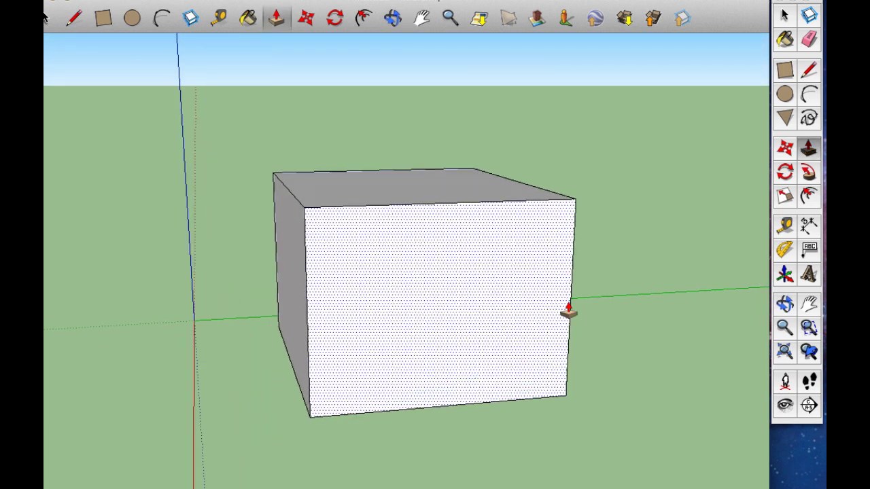
{"action": "key", "text": "o"}
{"action": "left_click_drag", "start_coordinate": [553, 356], "coordinate": [653, 359]}
{"action": "key", "text": "p"}
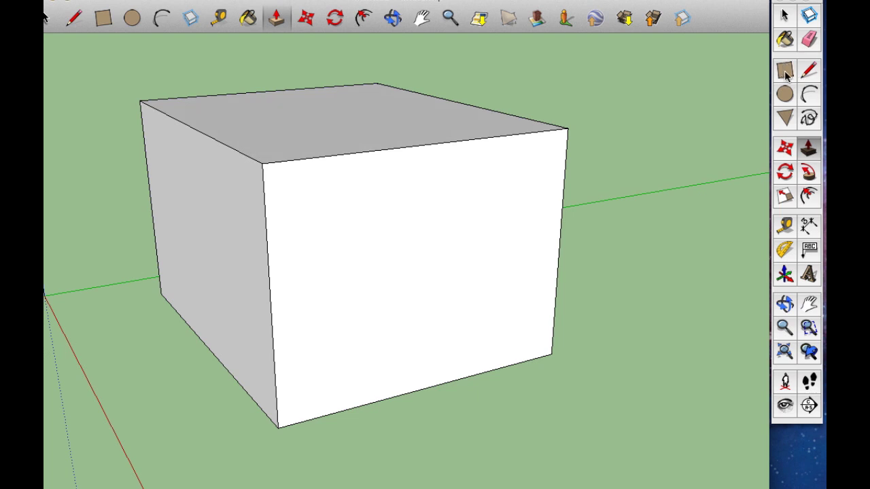
- Try a rectangle on the box's front face, clear of the base edge, and undo it
{"action": "left_click", "coordinate": [785, 71]}
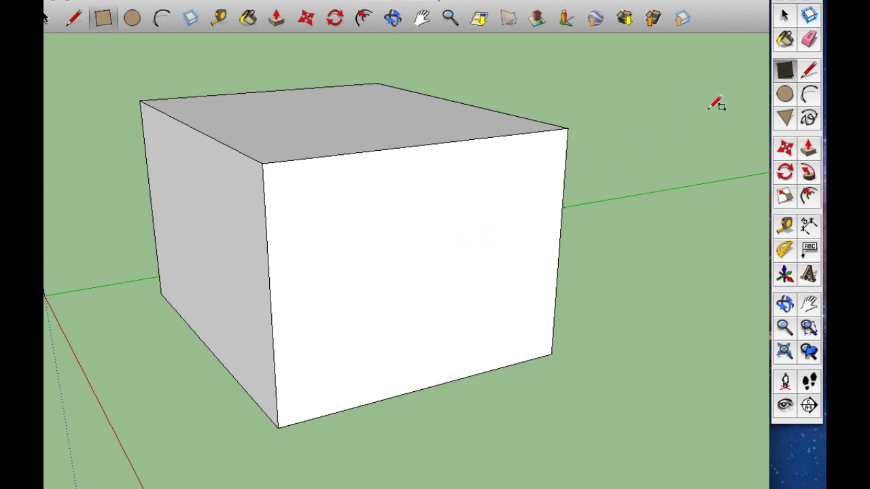
{"action": "left_click", "coordinate": [454, 246]}
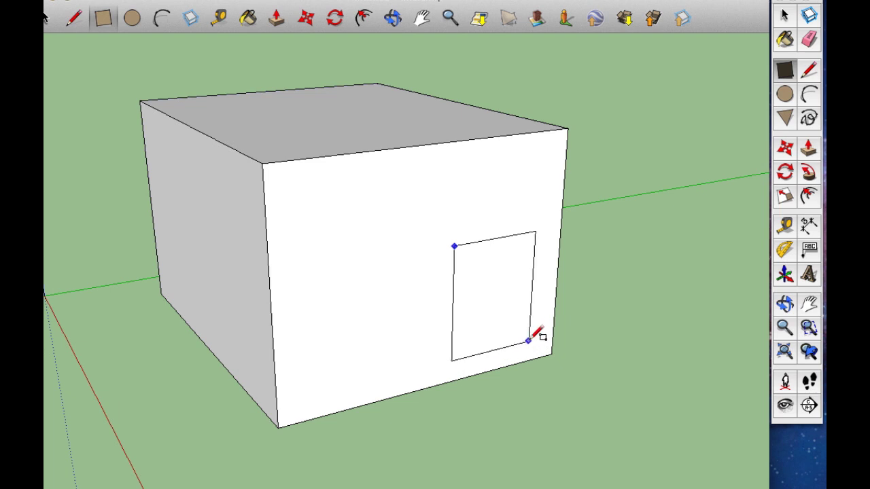
{"action": "left_click", "coordinate": [528, 340]}
{"action": "key", "text": "super+z"}
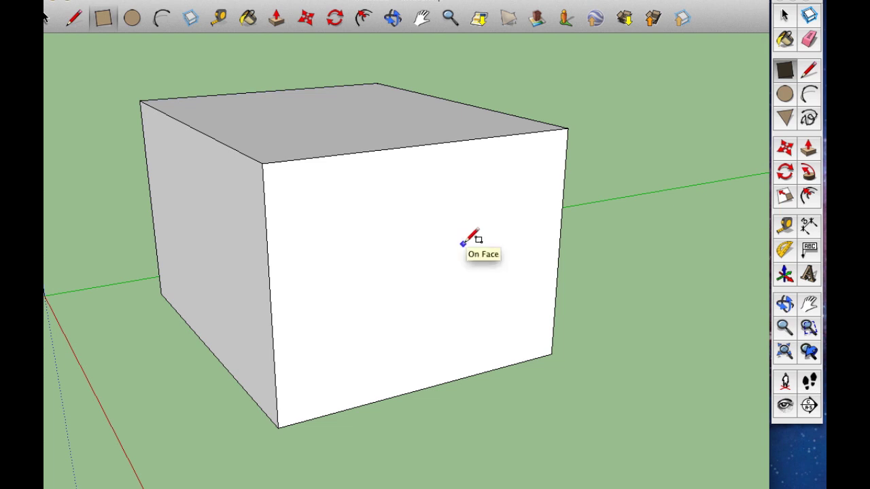
- Draw a tall door rectangle on the box's front face, reaching down to the base edge
{"action": "left_click", "coordinate": [452, 233]}
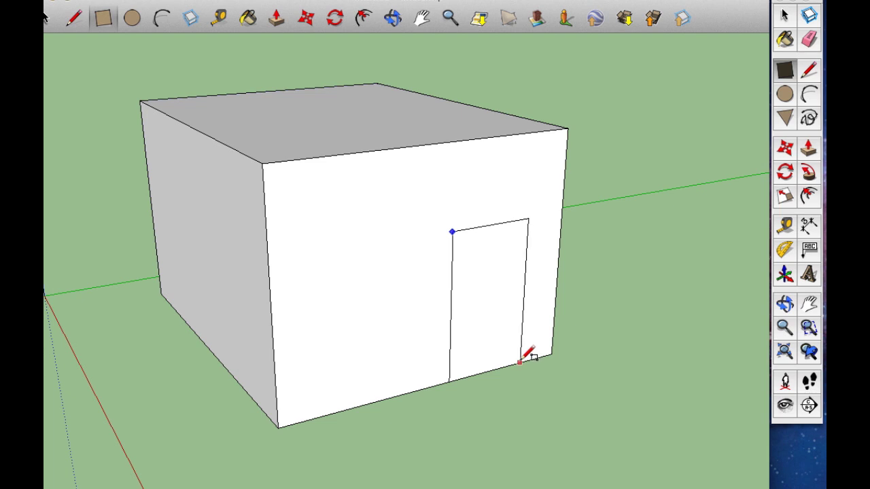
{"action": "middle_click_drag", "start_coordinate": [585, 381], "coordinate": [592, 261]}
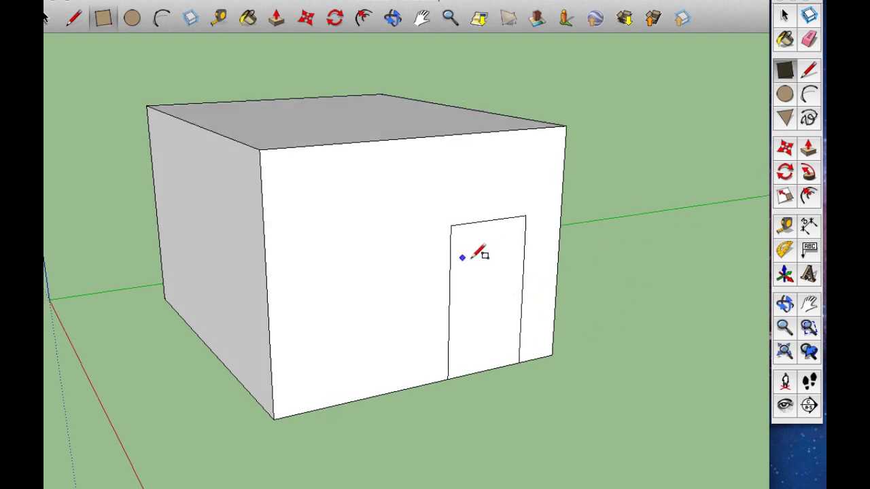
- Draw a slightly smaller rectangle inside the door outline down to the base edge, leaving a narrow frame on the sides and top
{"action": "scroll", "coordinate": [493, 299], "scroll_direction": "up", "scroll_amount": 3}
{"action": "scroll", "coordinate": [493, 299], "scroll_direction": "up", "scroll_amount": 4}
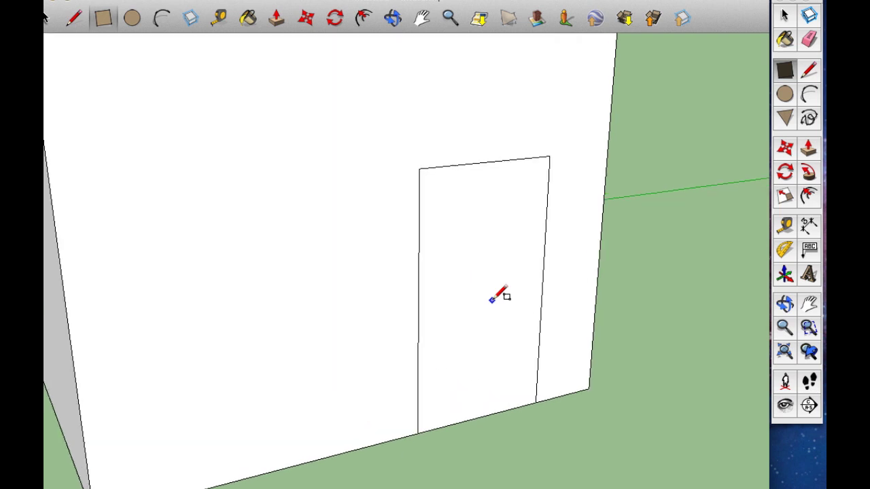
{"action": "middle_click_drag", "start_coordinate": [667, 360], "coordinate": [451, 224]}
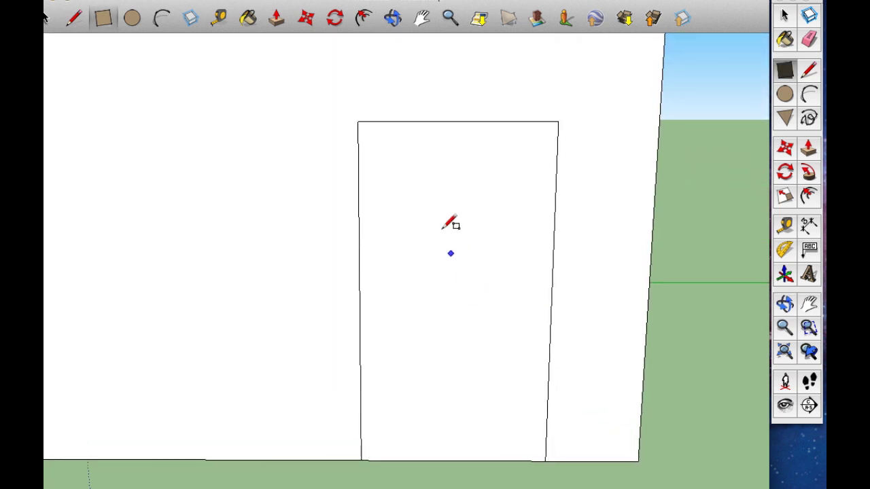
{"action": "left_click", "coordinate": [370, 133]}
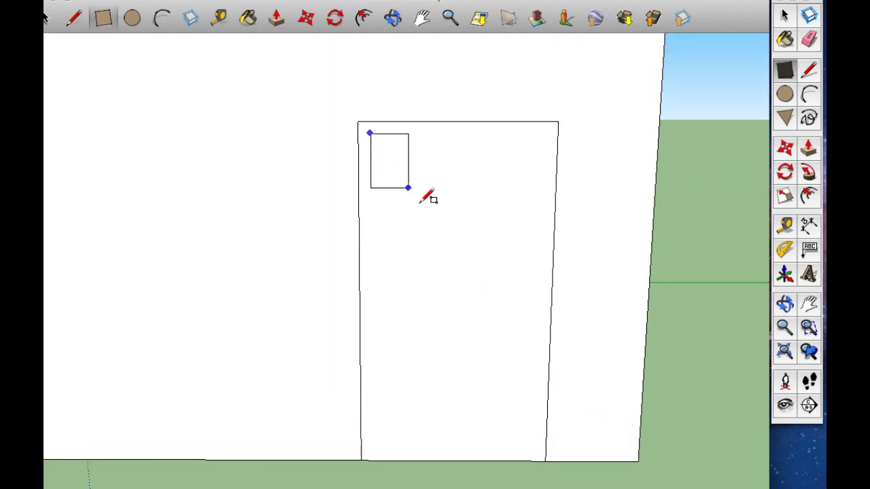
{"action": "left_click", "coordinate": [536, 461]}
{"action": "middle_click_drag", "start_coordinate": [463, 256], "coordinate": [679, 295]}
{"action": "scroll", "coordinate": [677, 294], "scroll_direction": "down", "scroll_amount": 1}
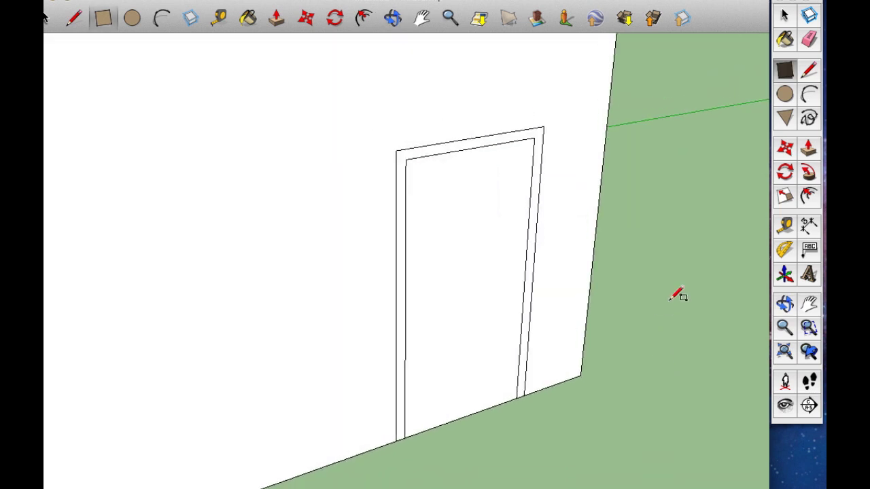
{"action": "scroll", "coordinate": [678, 295], "scroll_direction": "down", "scroll_amount": 3}
{"action": "middle_click_drag", "start_coordinate": [618, 359], "coordinate": [537, 385]}
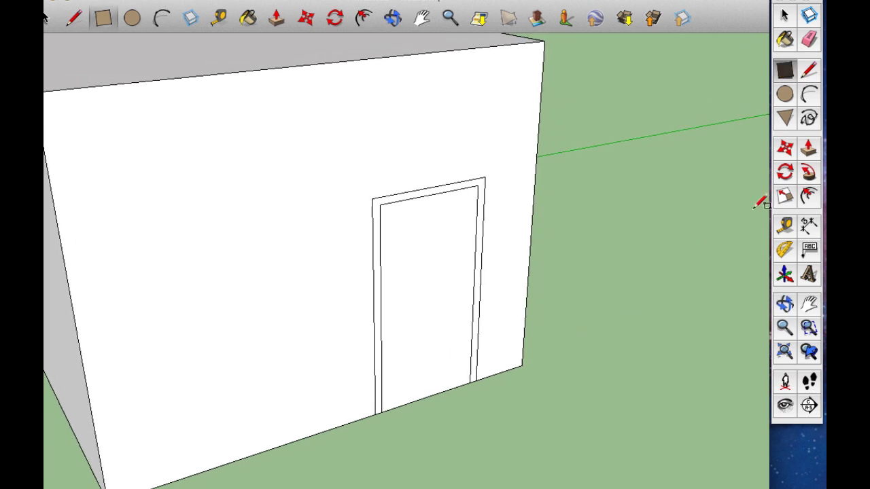
- Push/Pull the narrow door frame slightly outward from the wall so it stands proud of the door panel
{"action": "left_click", "coordinate": [809, 151]}
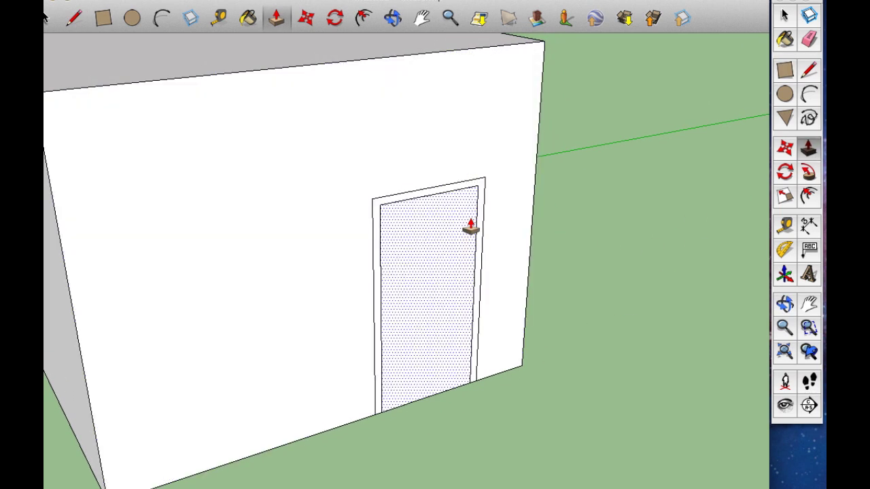
{"action": "left_click_drag", "start_coordinate": [467, 236], "coordinate": [467, 235]}
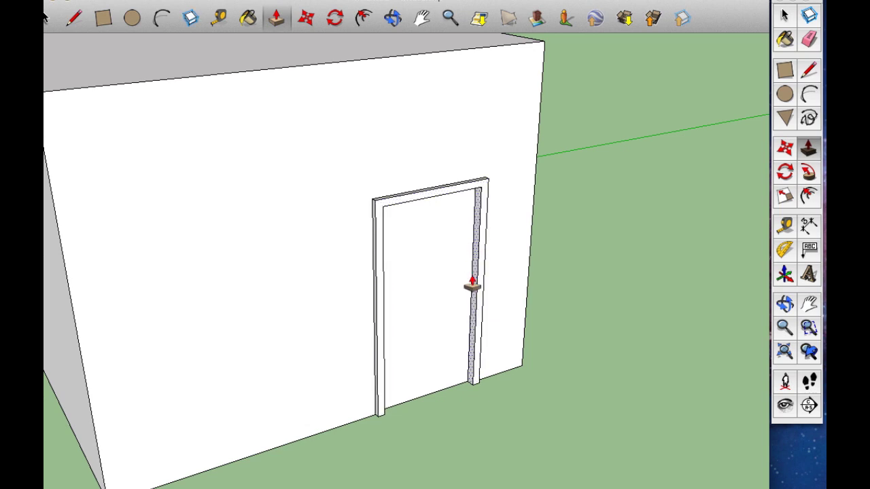
{"action": "middle_click_drag", "start_coordinate": [516, 435], "coordinate": [412, 331]}
{"action": "scroll", "coordinate": [513, 328], "scroll_direction": "up", "scroll_amount": 5}
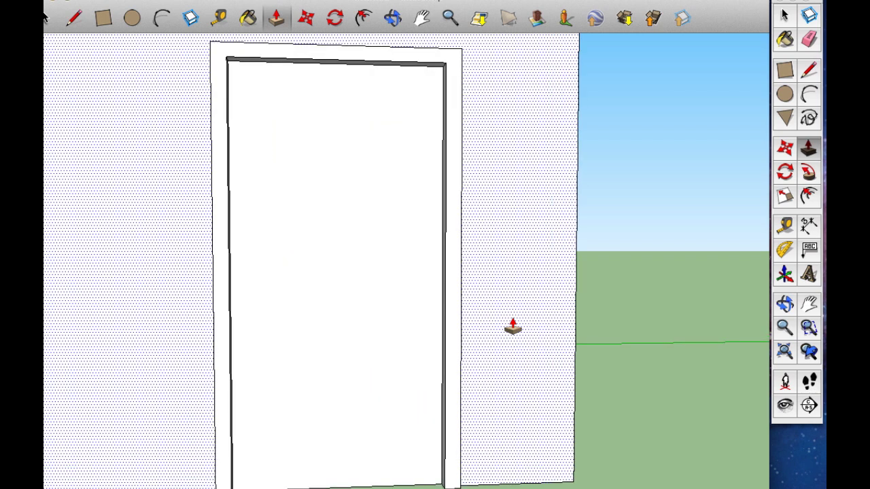
{"action": "middle_click_drag", "start_coordinate": [474, 295], "coordinate": [655, 405]}
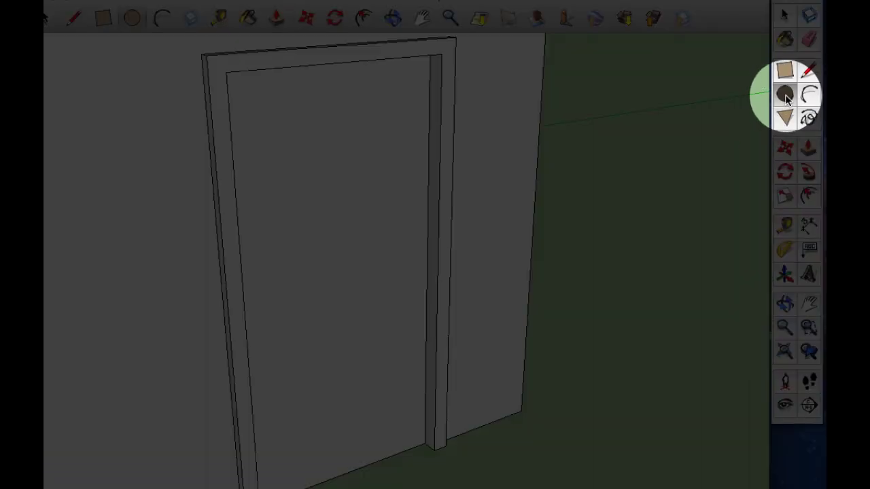
- Draw a small circle on the door panel near the jamb at mid-height and Push/Pull it outward into a short knob stem
{"action": "left_click", "coordinate": [784, 93]}
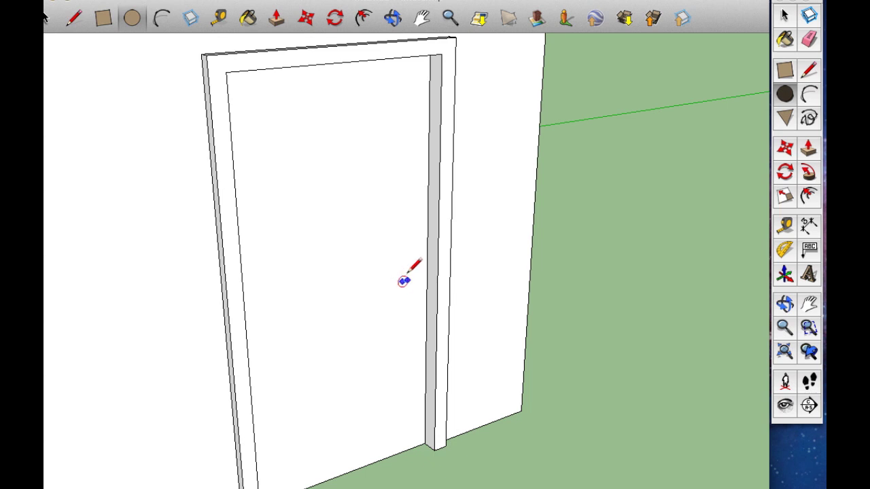
{"action": "left_click", "coordinate": [402, 282]}
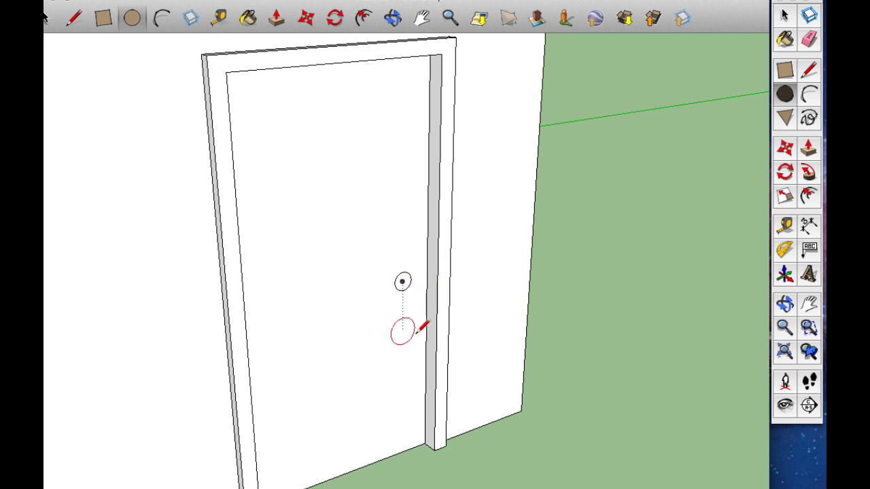
{"action": "left_click", "coordinate": [809, 150]}
{"action": "scroll", "coordinate": [404, 347], "scroll_direction": "up", "scroll_amount": 5}
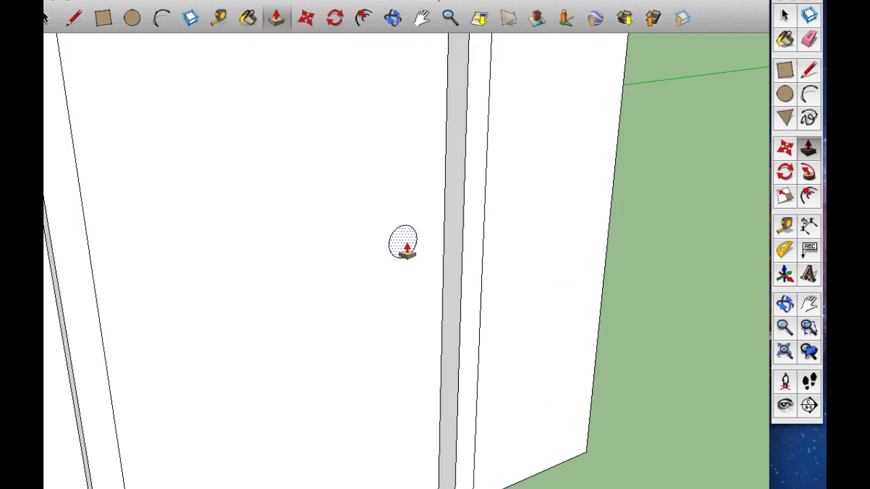
{"action": "left_click", "coordinate": [407, 250]}
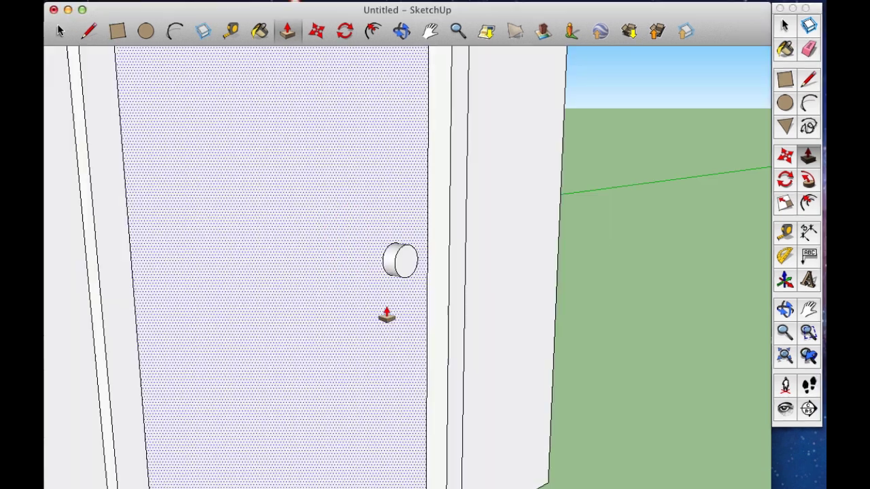
- Try to Push/Pull the knob stem's end face into a long rod and return it to the short stem
{"action": "left_click", "coordinate": [406, 267]}
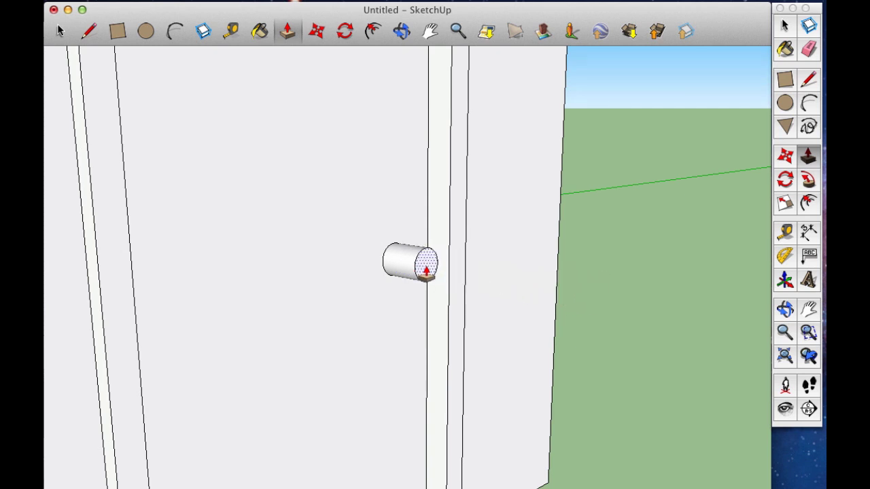
{"action": "left_click", "coordinate": [634, 300]}
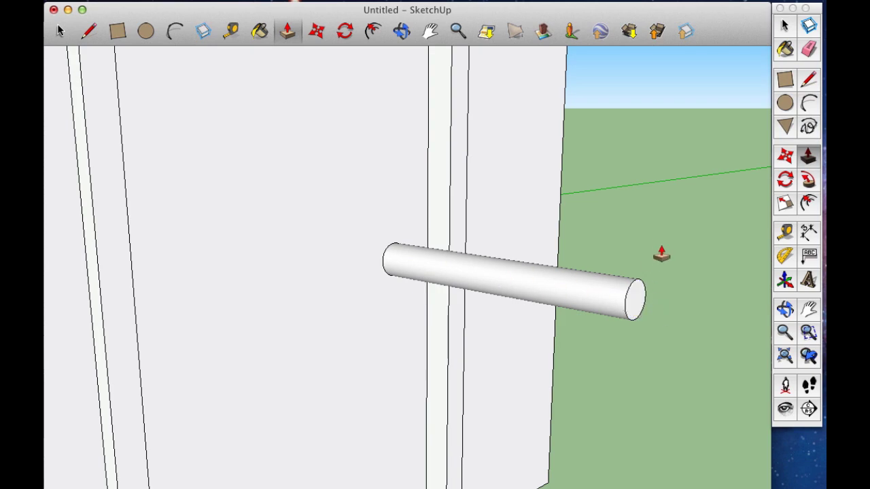
{"action": "left_click", "coordinate": [631, 301]}
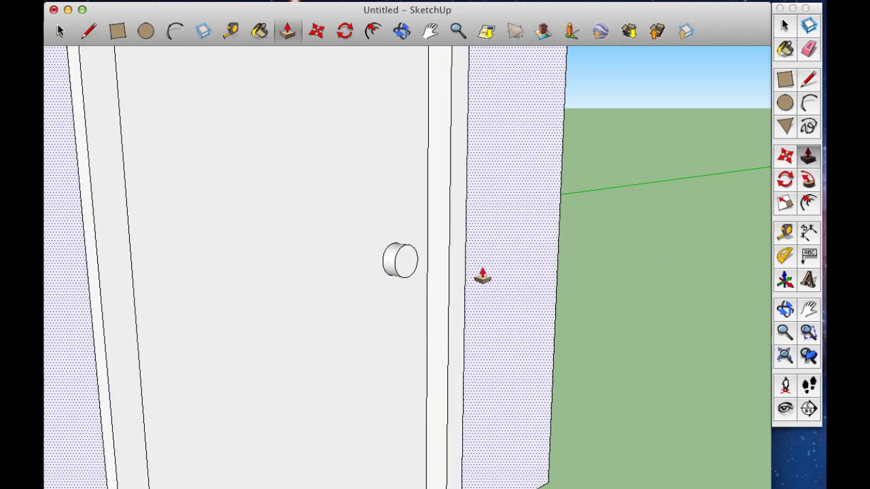
- Push/Pull the knob's end face outward as new separate sections, a thin one followed by a longer one, keeping an edge between them
{"action": "middle_click_drag", "start_coordinate": [481, 276], "coordinate": [540, 288]}
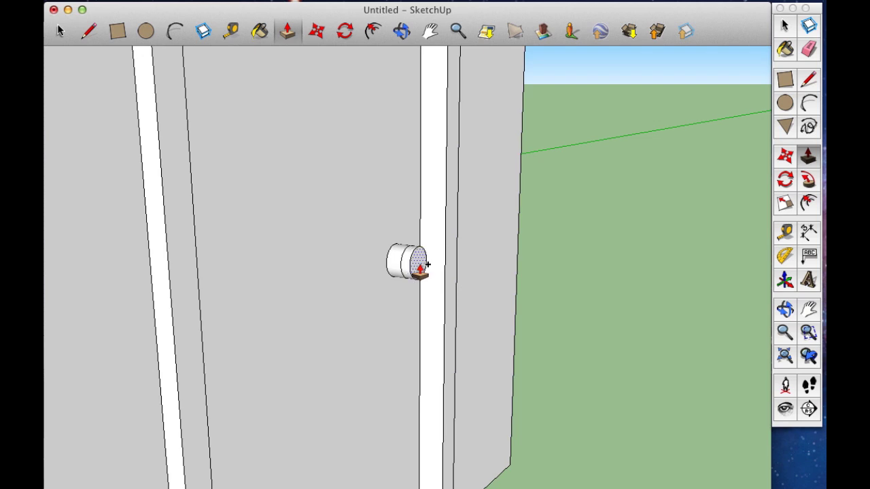
{"action": "middle_click_drag", "start_coordinate": [440, 262], "coordinate": [566, 206]}
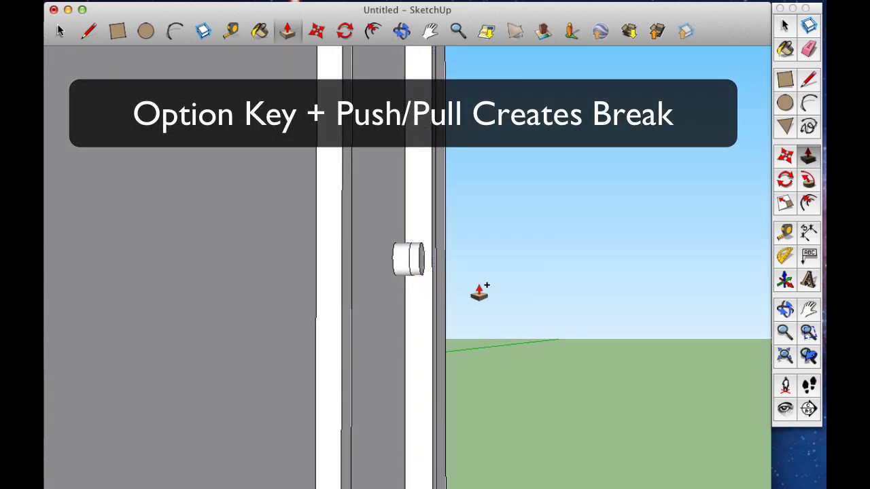
{"action": "middle_click_drag", "start_coordinate": [479, 292], "coordinate": [394, 369]}
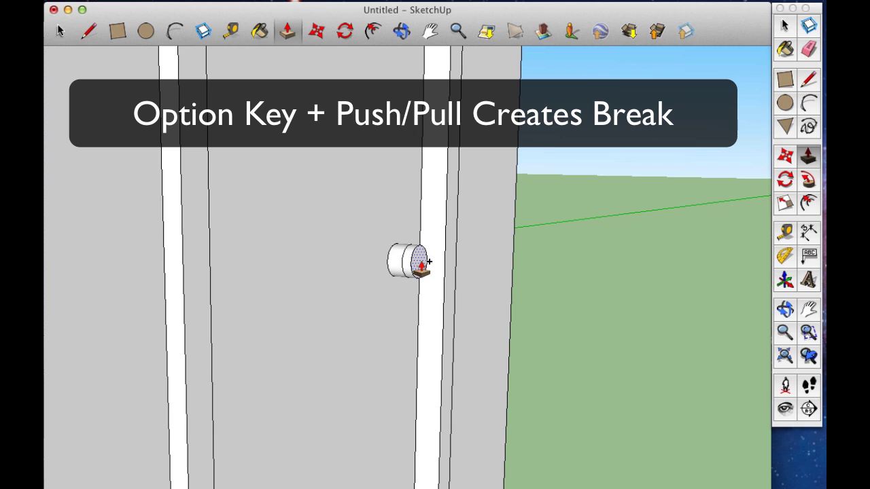
{"action": "left_click_drag", "start_coordinate": [429, 261], "coordinate": [445, 263], "text": "alt"}
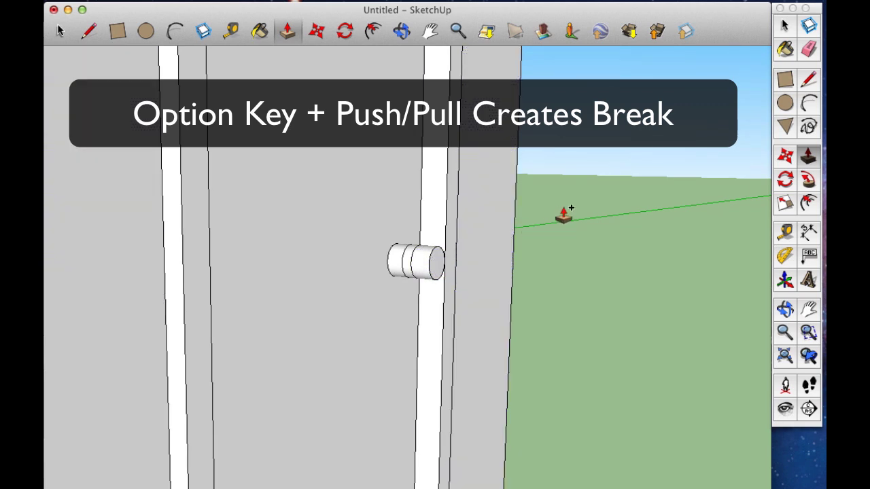
{"action": "middle_click_drag", "start_coordinate": [547, 266], "coordinate": [552, 320]}
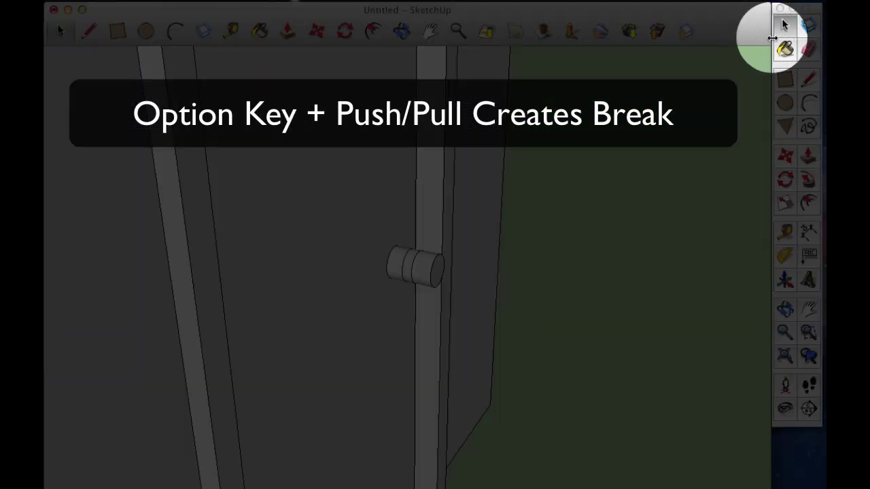
- Select the knob's whole outermost section, including its inner ring edge, side surface and end face
{"action": "left_click", "coordinate": [785, 27]}
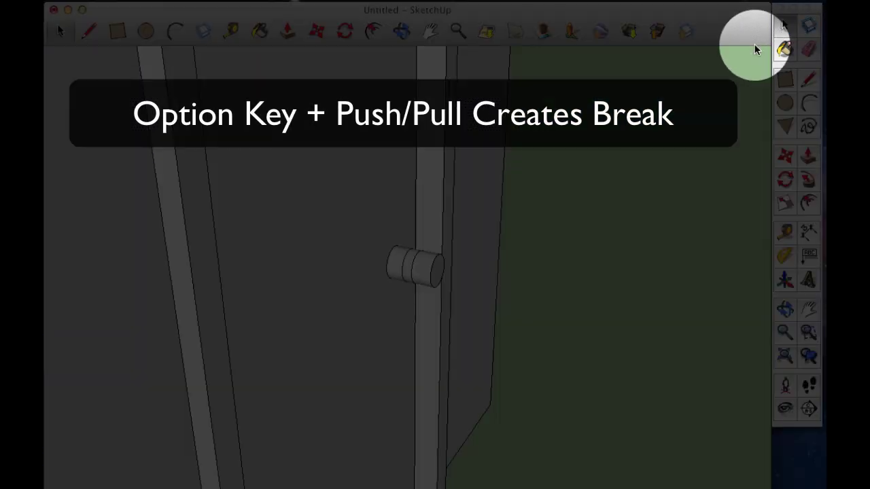
{"action": "left_click", "coordinate": [413, 267]}
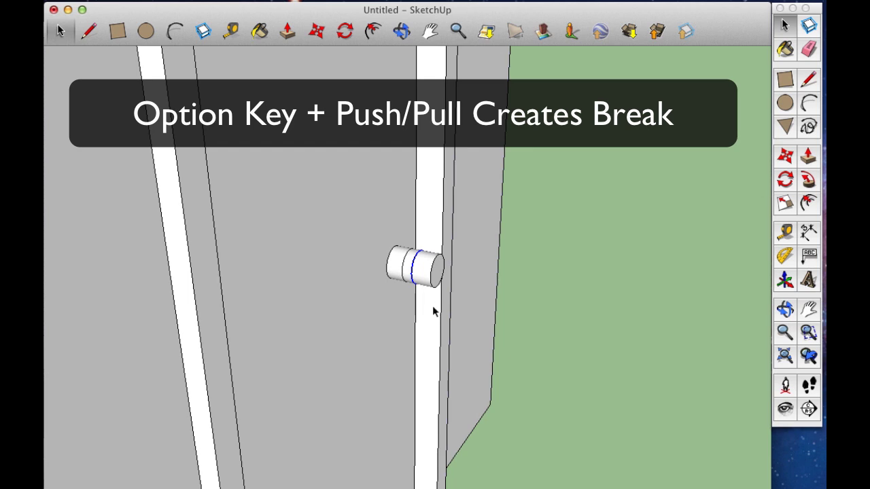
{"action": "mouse_move", "coordinate": [413, 279]}
{"action": "middle_mouse_down"}
{"action": "mouse_move", "coordinate": [469, 315]}
{"action": "mouse_move", "coordinate": [470, 183]}
{"action": "mouse_move", "coordinate": [443, 285]}
{"action": "mouse_move", "coordinate": [455, 351]}
{"action": "mouse_move", "coordinate": [408, 295]}
{"action": "middle_mouse_up"}
{"action": "left_click", "coordinate": [420, 272], "text": "shift"}
{"action": "double_click", "coordinate": [421, 272], "text": "shift"}
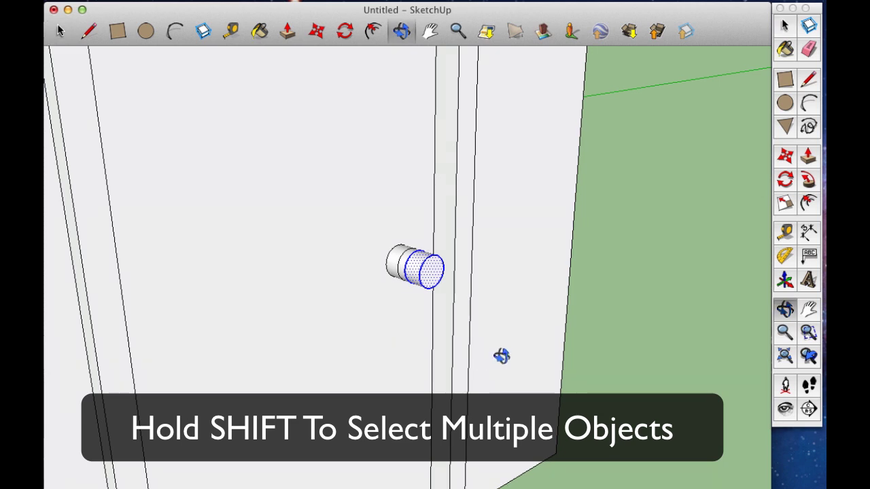
{"action": "middle_click_drag", "start_coordinate": [501, 355], "coordinate": [539, 389]}
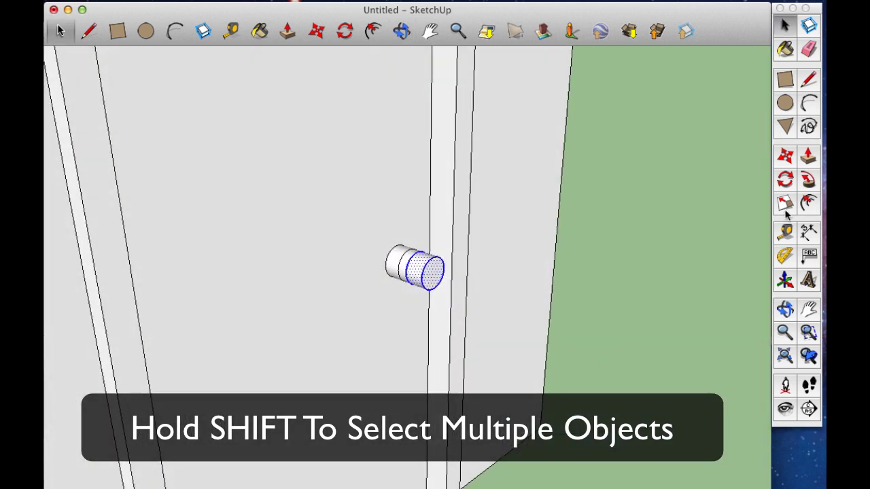
{"action": "middle_click_drag", "start_coordinate": [564, 309], "coordinate": [551, 324]}
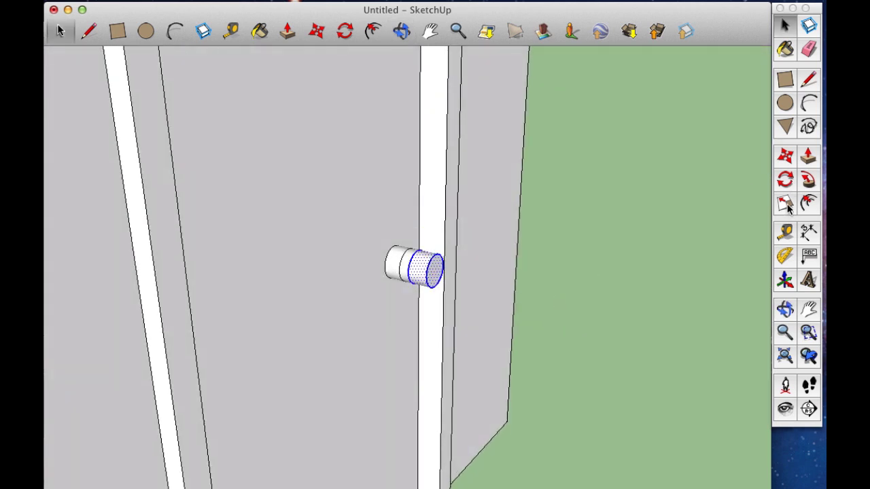
- Try to scale the selected knob section up uniformly about its opposite corner point
{"action": "left_click", "coordinate": [786, 206]}
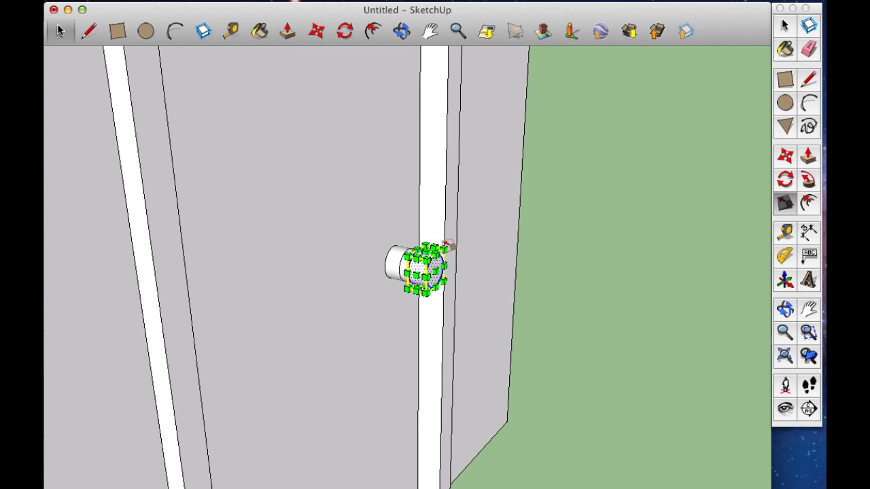
{"action": "scroll", "coordinate": [447, 246], "scroll_direction": "up", "scroll_amount": 5}
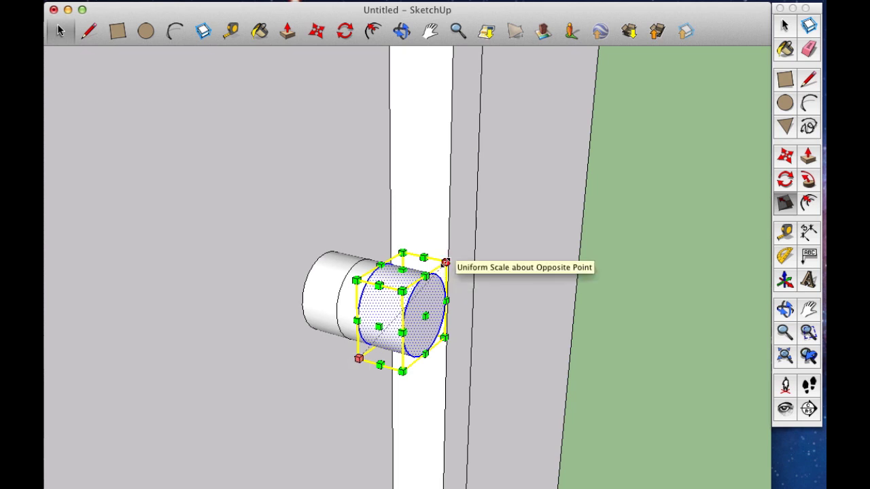
{"action": "left_click_drag", "start_coordinate": [446, 262], "coordinate": [511, 203]}
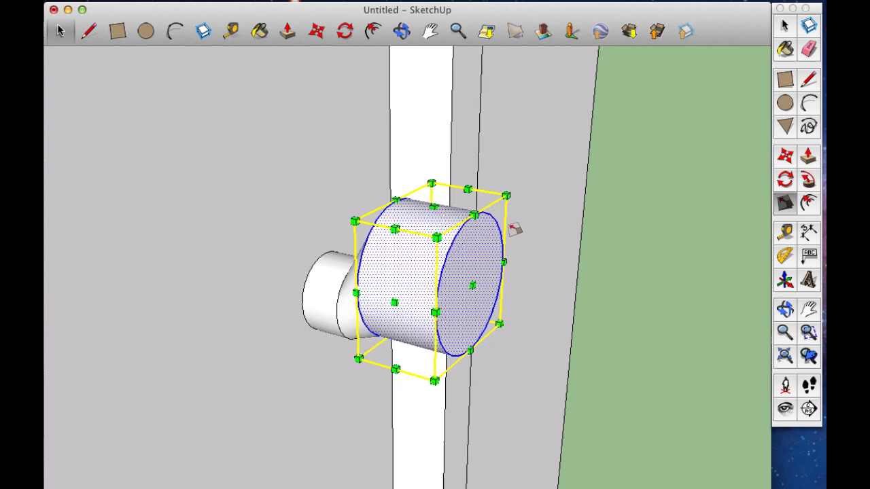
{"action": "middle_click_drag", "start_coordinate": [435, 415], "coordinate": [412, 385]}
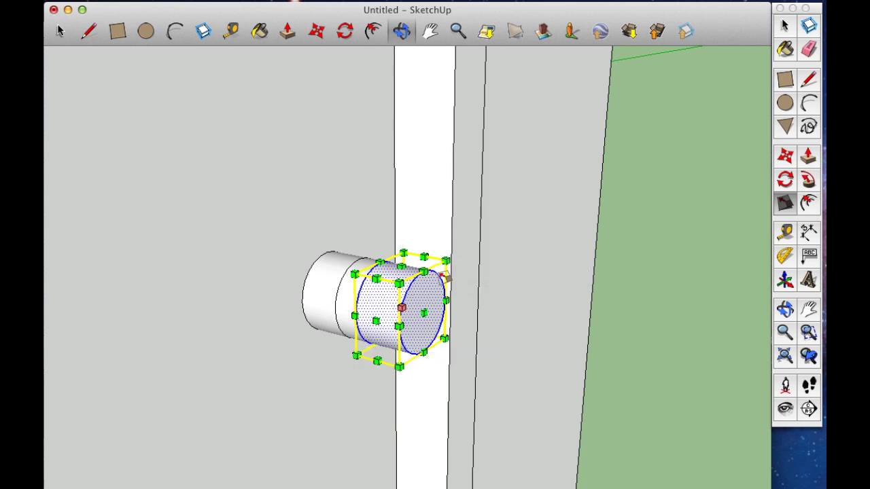
- Scale the selected outer knob section up uniformly about its center, making it slightly wider than the stem
{"action": "key", "text": "alt"}
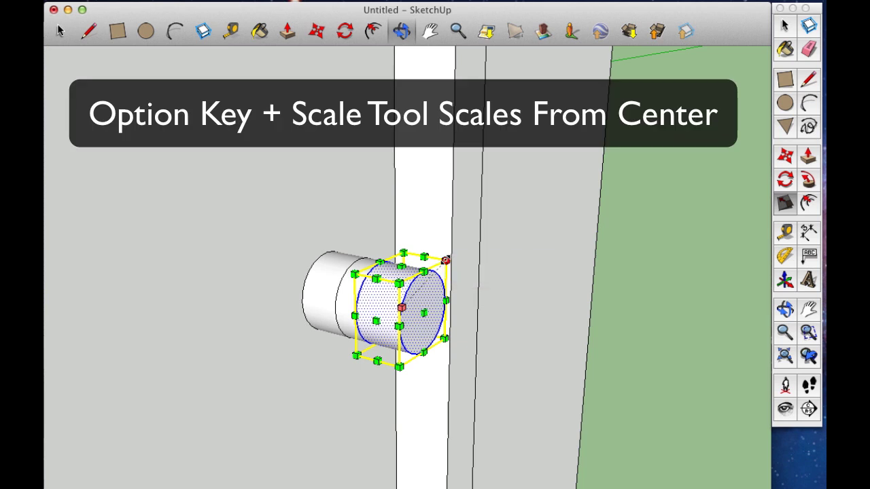
{"action": "left_click_drag", "start_coordinate": [445, 260], "coordinate": [459, 246], "text": "alt"}
{"action": "middle_click_drag", "start_coordinate": [491, 360], "coordinate": [589, 346]}
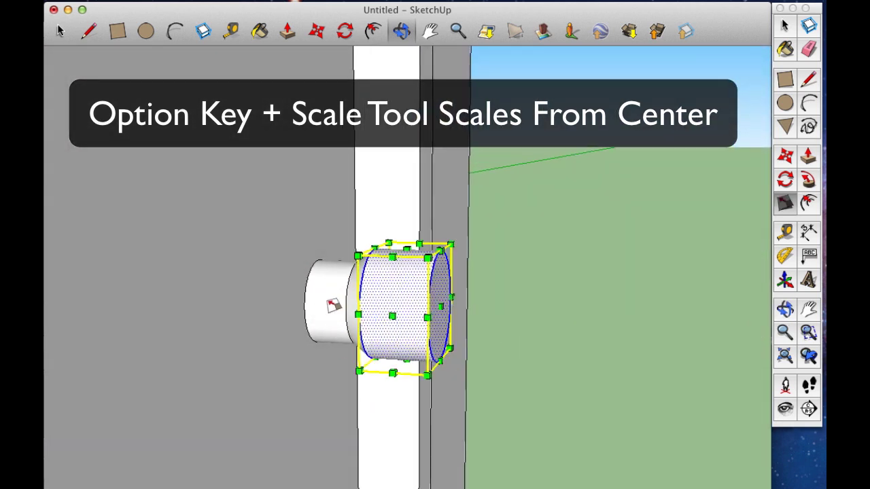
{"action": "middle_click_drag", "start_coordinate": [505, 340], "coordinate": [524, 324]}
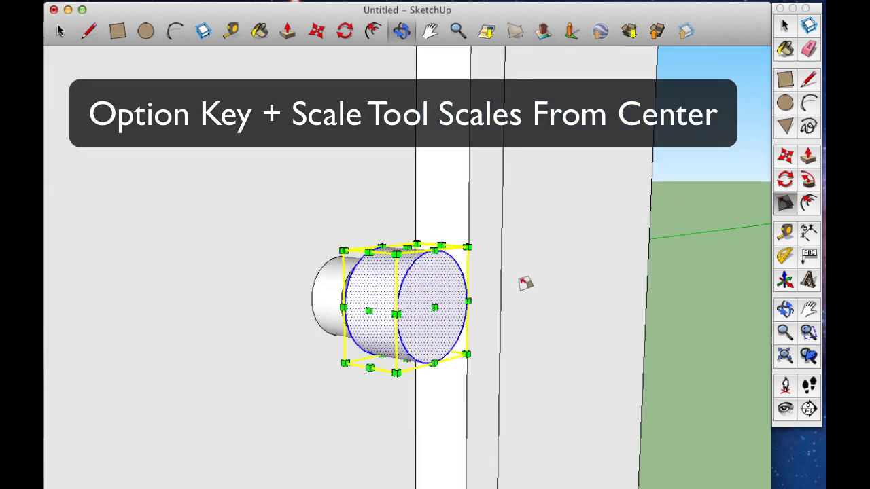
- Draw a line down the middle of the top face, from the midpoint of the edge above the door to the opposite edge's midpoint
{"action": "scroll", "coordinate": [617, 341], "scroll_direction": "down", "scroll_amount": 5}
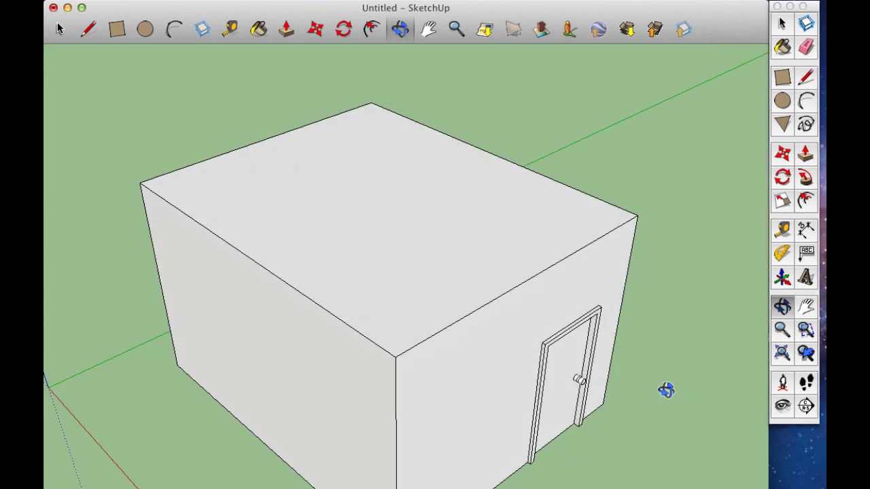
{"action": "key", "text": "space"}
{"action": "middle_click_drag", "start_coordinate": [643, 379], "coordinate": [656, 344]}
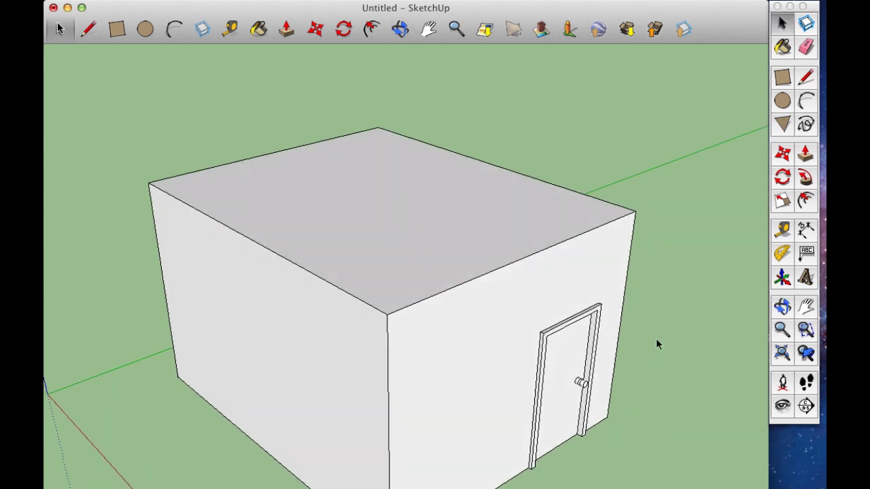
{"action": "middle_click_drag", "start_coordinate": [659, 378], "coordinate": [645, 333]}
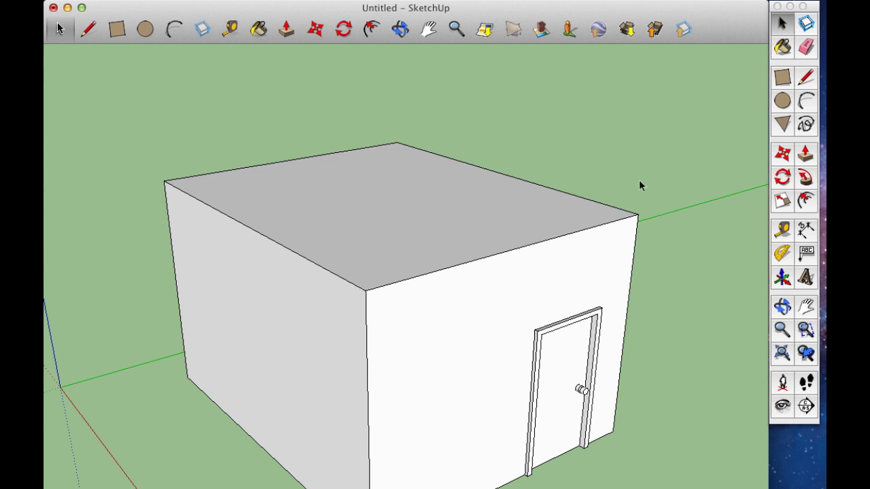
{"action": "middle_click_drag", "start_coordinate": [638, 179], "coordinate": [665, 241]}
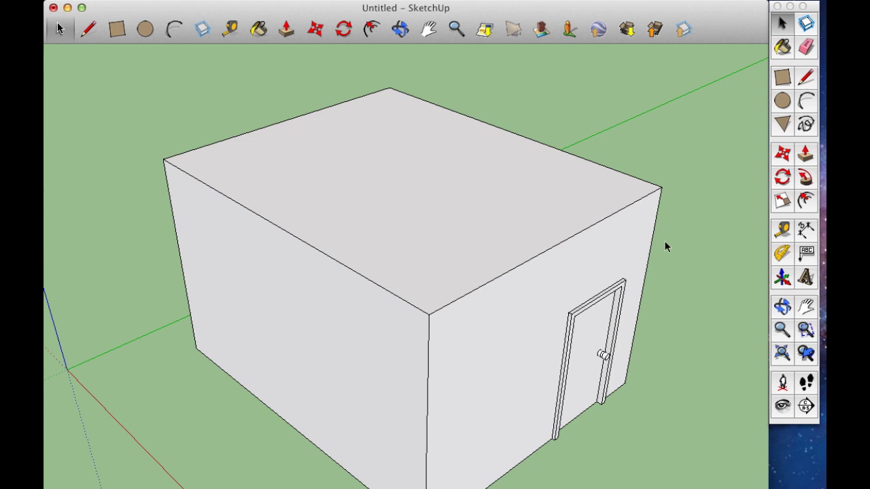
{"action": "middle_click_drag", "start_coordinate": [684, 276], "coordinate": [706, 187]}
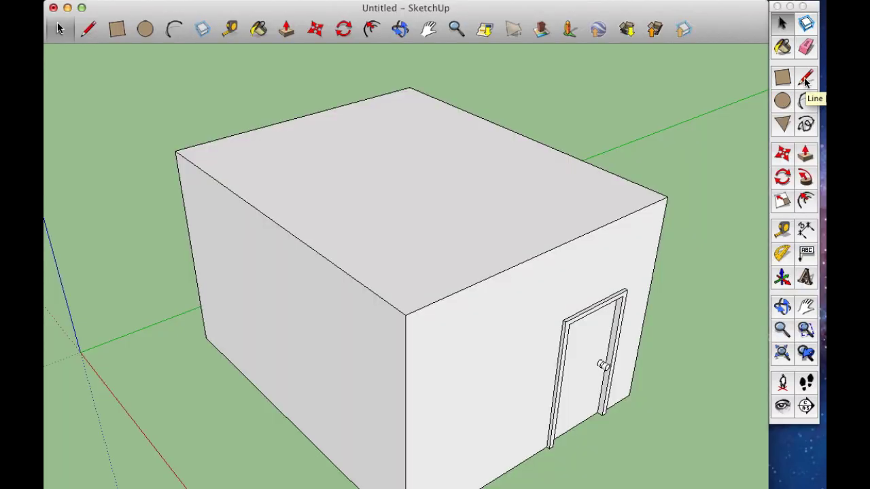
{"action": "left_click", "coordinate": [805, 80]}
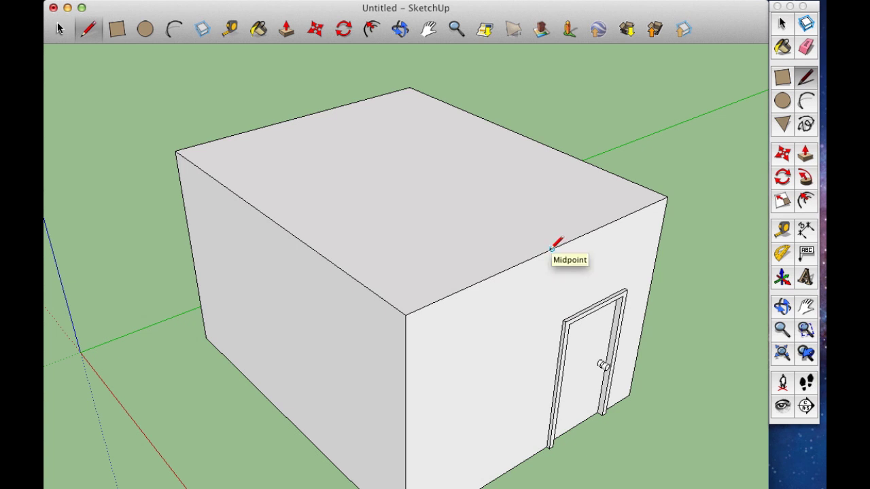
{"action": "left_click", "coordinate": [551, 249]}
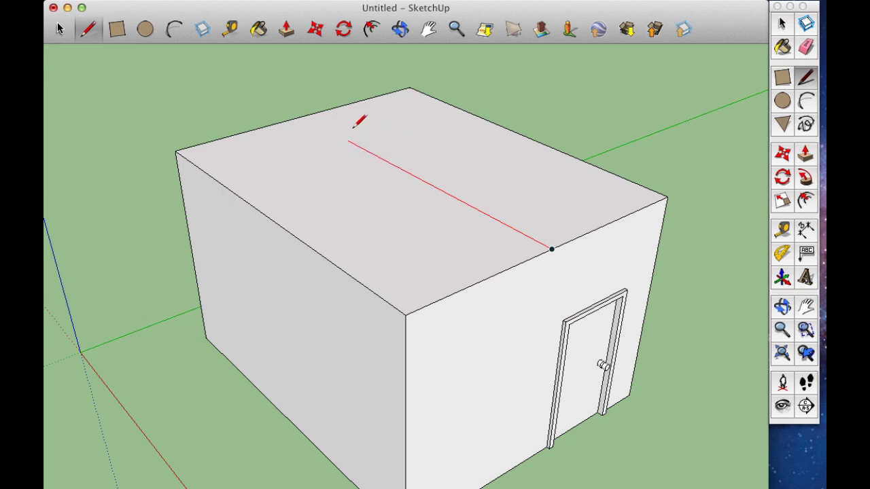
{"action": "left_click", "coordinate": [312, 113]}
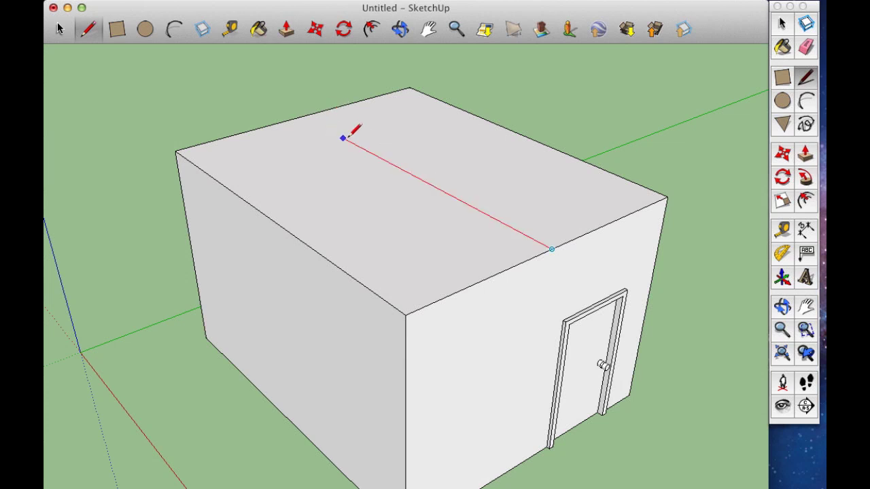
{"action": "left_click", "coordinate": [302, 116]}
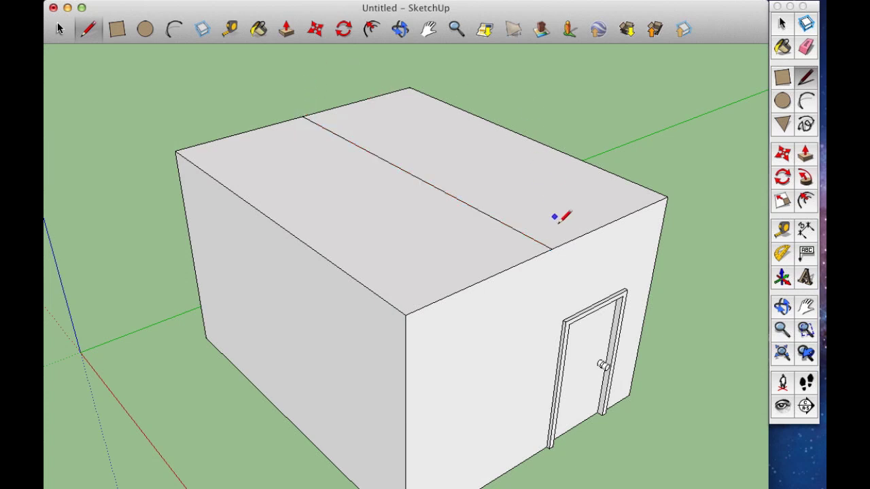
- Try raising the top face's center line with a free, off-axis move, inspect it from several angles and undo the move
{"action": "middle_click_drag", "start_coordinate": [571, 241], "coordinate": [564, 261]}
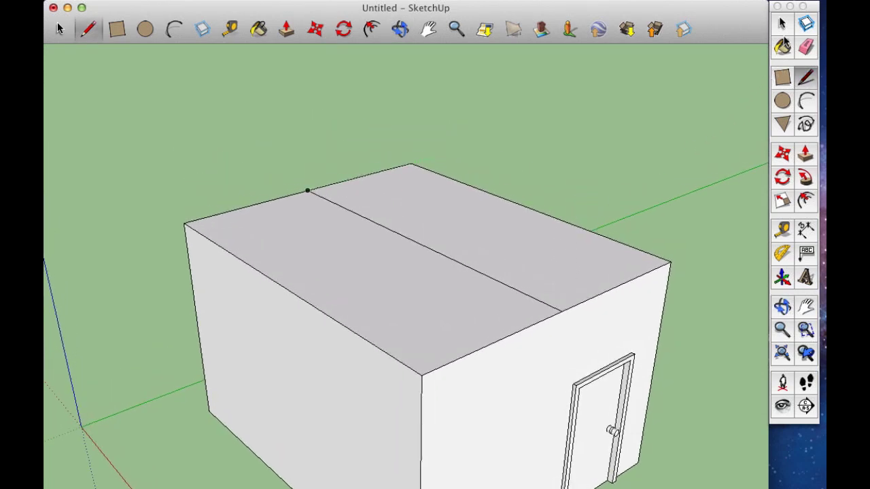
{"action": "left_click", "coordinate": [782, 24]}
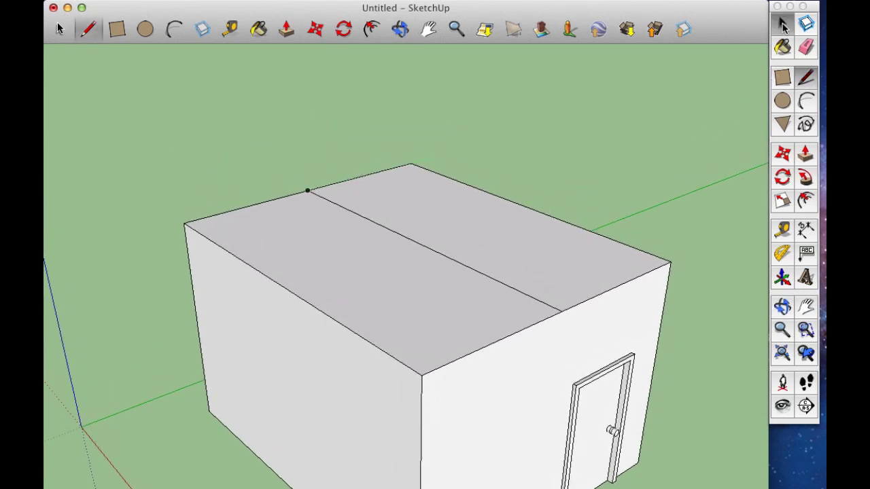
{"action": "left_click", "coordinate": [525, 295]}
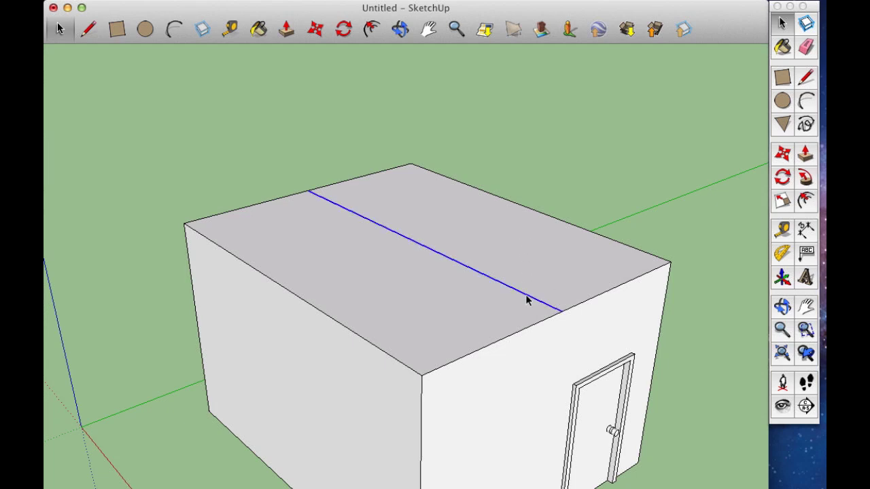
{"action": "middle_click_drag", "start_coordinate": [676, 367], "coordinate": [654, 388]}
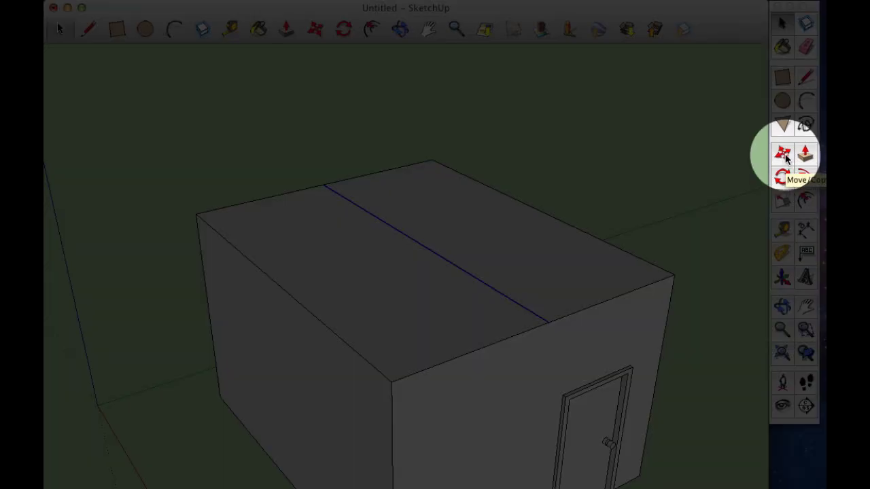
{"action": "left_click", "coordinate": [783, 155]}
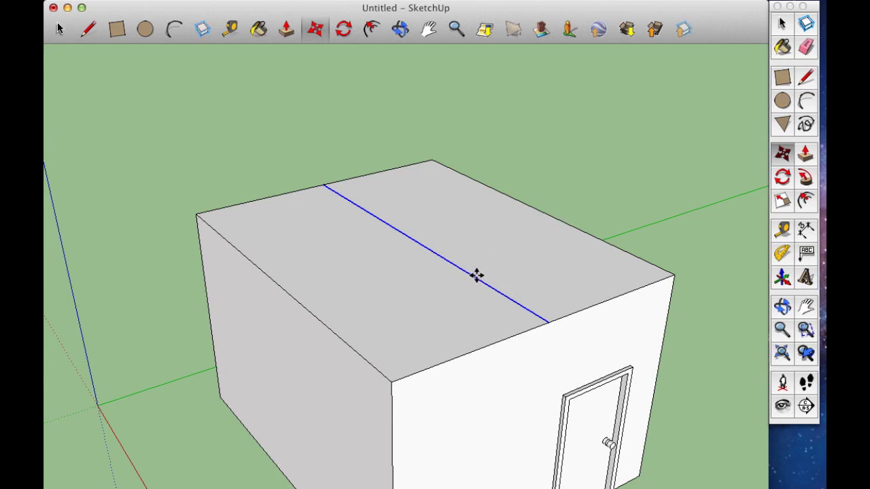
{"action": "left_click_drag", "start_coordinate": [476, 276], "coordinate": [497, 193]}
{"action": "middle_click_drag", "start_coordinate": [711, 351], "coordinate": [486, 234]}
{"action": "middle_click_drag", "start_coordinate": [545, 171], "coordinate": [727, 262]}
{"action": "middle_click_drag", "start_coordinate": [582, 169], "coordinate": [612, 197]}
{"action": "key", "text": "super+z"}
- Try again to raise the center line with an unconstrained move, check it from another angle and restore the flat top
{"action": "left_click", "coordinate": [475, 278]}
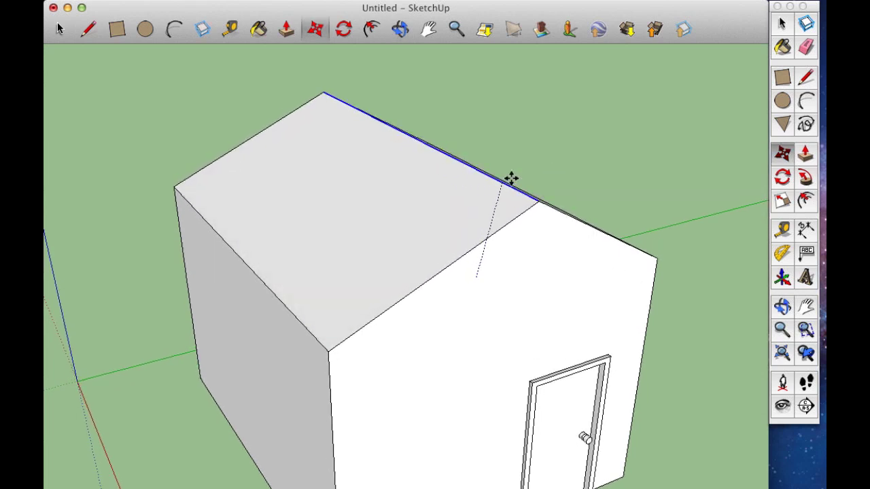
{"action": "left_click", "coordinate": [564, 158]}
{"action": "key", "text": "o"}
{"action": "left_click_drag", "start_coordinate": [679, 294], "coordinate": [585, 202]}
{"action": "key", "text": "m"}
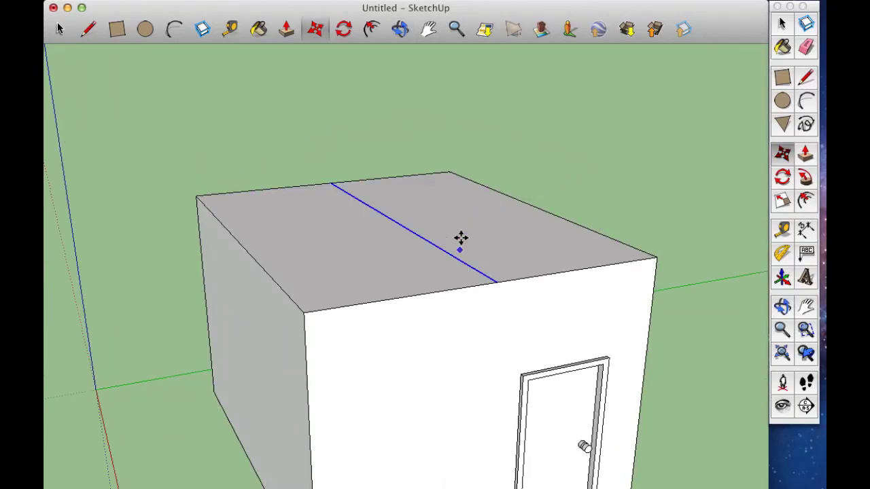
- Move the center line straight up along the blue axis to form a gable roof
{"action": "middle_click_drag", "start_coordinate": [460, 239], "coordinate": [486, 265]}
{"action": "left_click", "coordinate": [487, 270]}
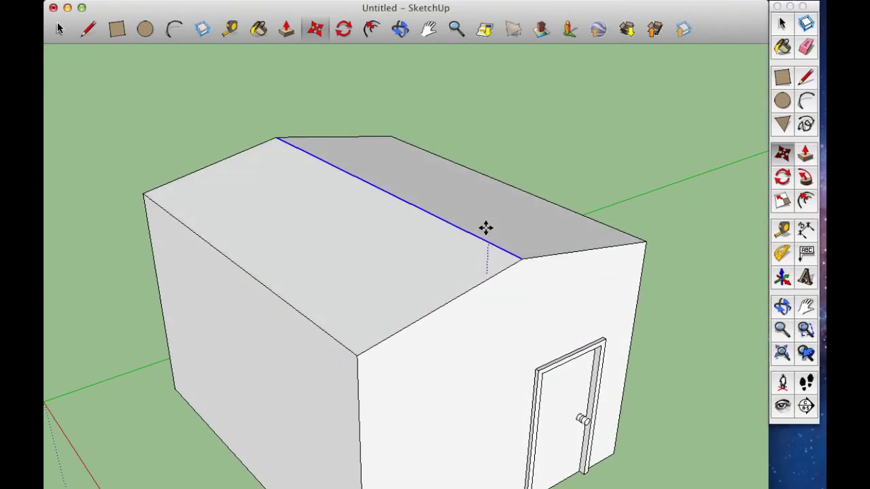
{"action": "left_click", "coordinate": [482, 194]}
{"action": "middle_click_drag", "start_coordinate": [638, 314], "coordinate": [563, 238]}
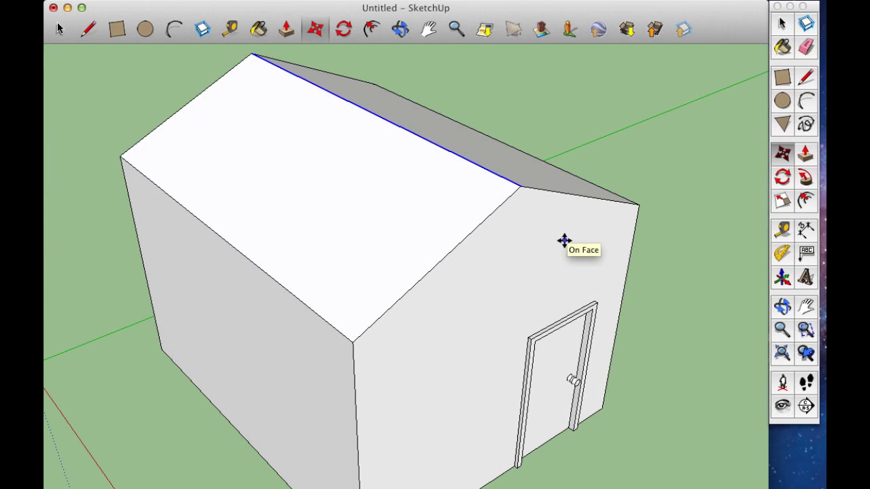
- Undo the raised ridge and the center line, and delete the box's top face
{"action": "key", "text": "super+z"}
{"action": "key", "text": "super+z"}
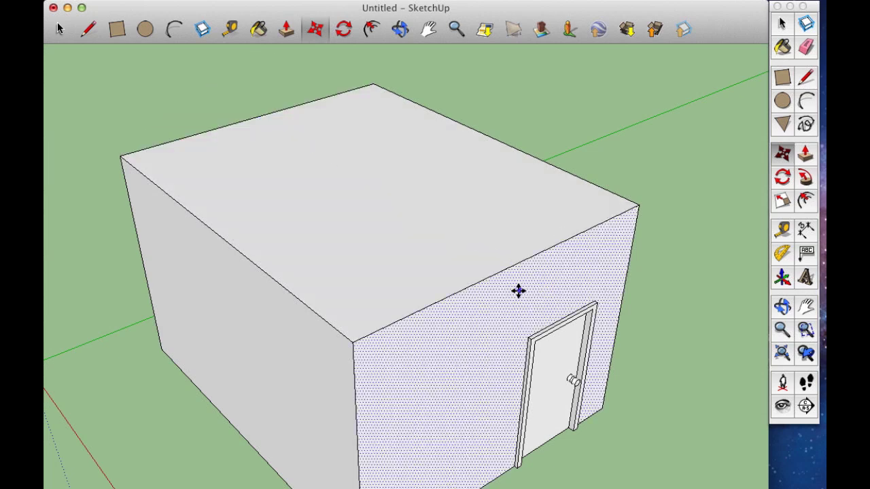
{"action": "middle_click_drag", "start_coordinate": [518, 291], "coordinate": [581, 300]}
{"action": "left_click", "coordinate": [58, 28]}
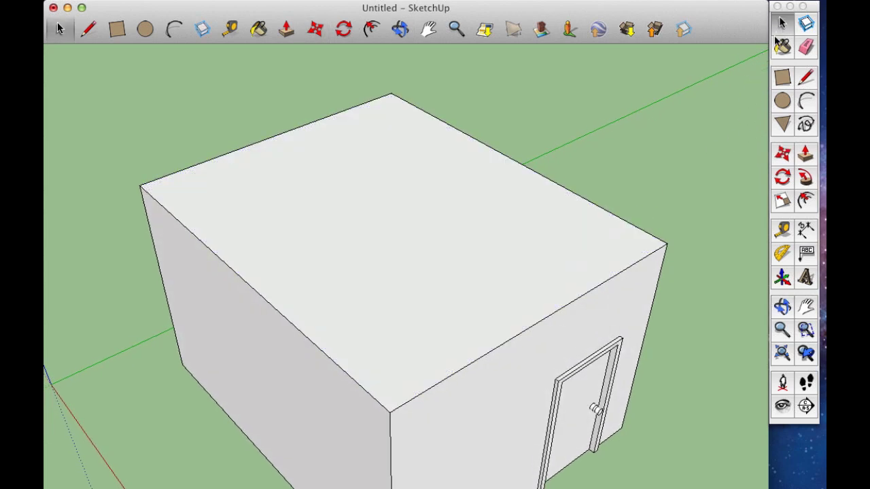
{"action": "left_click", "coordinate": [531, 265]}
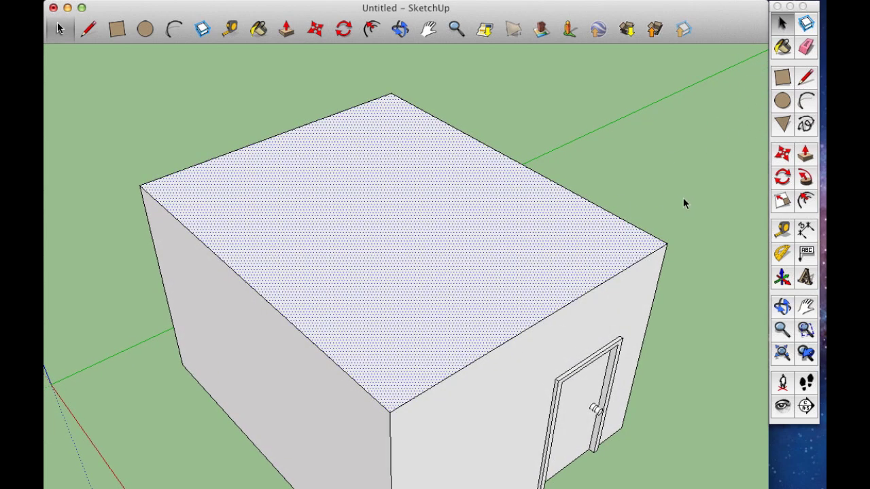
{"action": "key", "text": "Delete"}
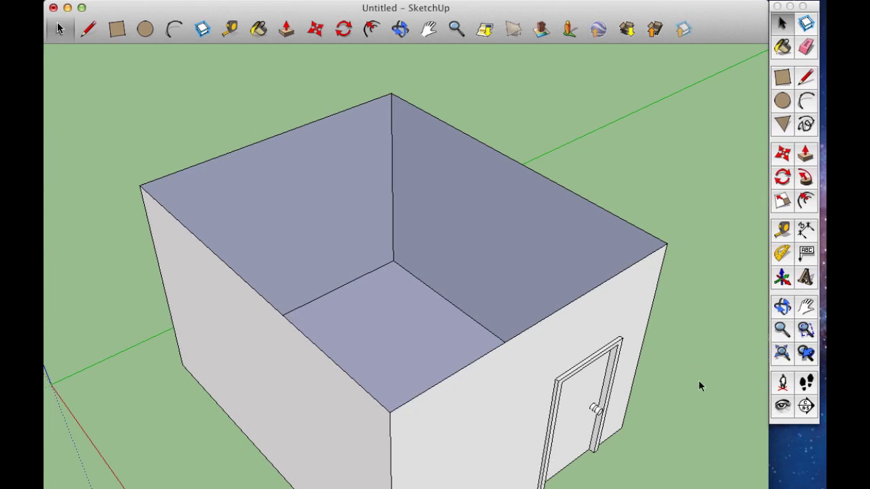
- Draw a vertical line straight up from the midpoint of the top edge above the door, ending it as a separate line
{"action": "middle_click_drag", "start_coordinate": [684, 330], "coordinate": [615, 383]}
{"action": "mouse_move", "coordinate": [616, 382]}
{"action": "left_mouse_down"}
{"action": "mouse_move", "coordinate": [620, 443]}
{"action": "mouse_move", "coordinate": [532, 233]}
{"action": "mouse_move", "coordinate": [625, 342]}
{"action": "mouse_move", "coordinate": [605, 234]}
{"action": "mouse_move", "coordinate": [602, 301]}
{"action": "mouse_move", "coordinate": [673, 311]}
{"action": "mouse_move", "coordinate": [632, 299]}
{"action": "left_mouse_up"}
{"action": "key", "text": "l"}
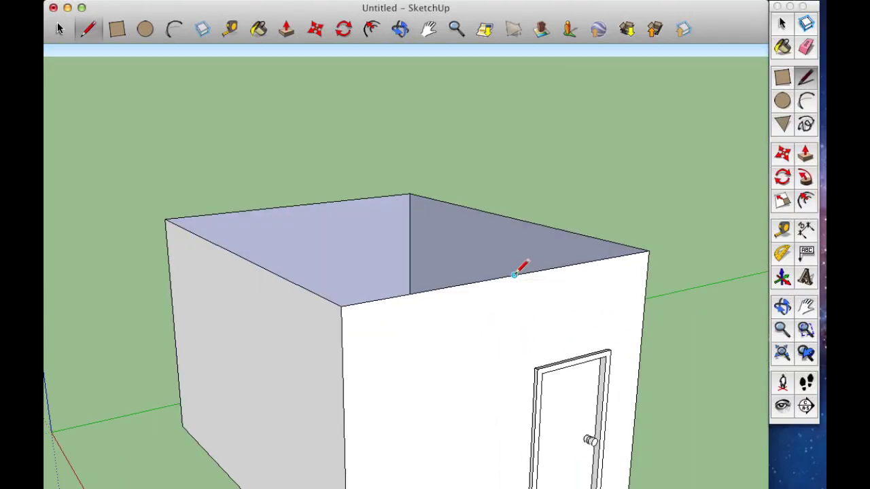
{"action": "left_click", "coordinate": [514, 274]}
{"action": "left_click", "coordinate": [519, 140]}
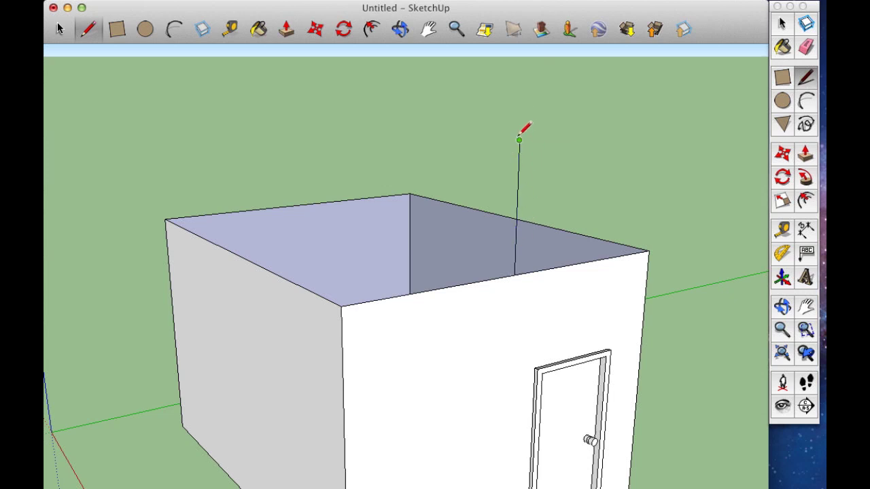
{"action": "mouse_move", "coordinate": [420, 191]}
{"action": "middle_mouse_down"}
{"action": "mouse_move", "coordinate": [660, 184]}
{"action": "mouse_move", "coordinate": [398, 181]}
{"action": "mouse_move", "coordinate": [585, 188]}
{"action": "mouse_move", "coordinate": [417, 207]}
{"action": "mouse_move", "coordinate": [487, 270]}
{"action": "mouse_move", "coordinate": [514, 252]}
{"action": "middle_mouse_up"}
{"action": "key", "text": "Escape"}
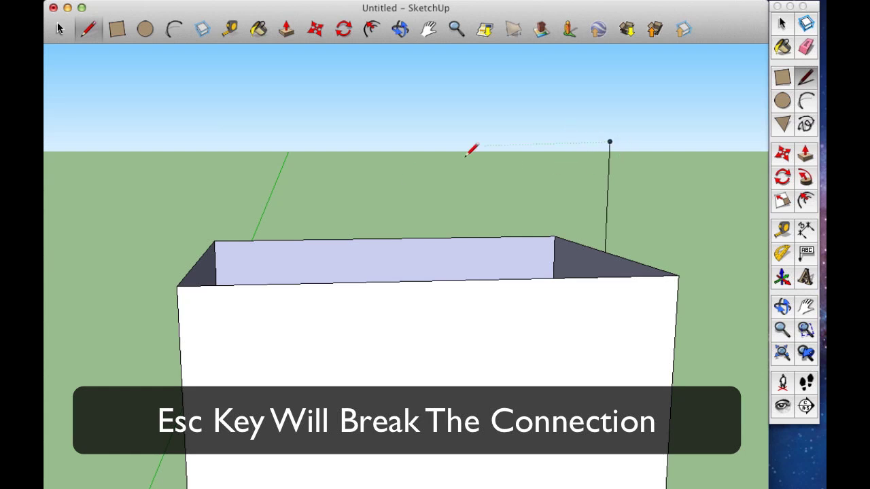
- Draw a second, taller vertical line up from the midpoint of the opposite wall's top edge, without keeping a sloping connection between the tips
{"action": "left_click", "coordinate": [203, 250]}
{"action": "key", "text": "Escape"}
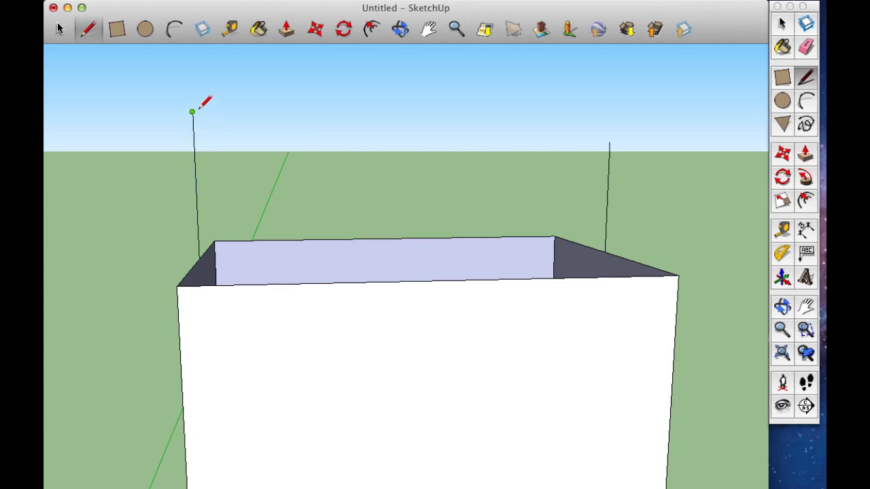
{"action": "left_click", "coordinate": [192, 111]}
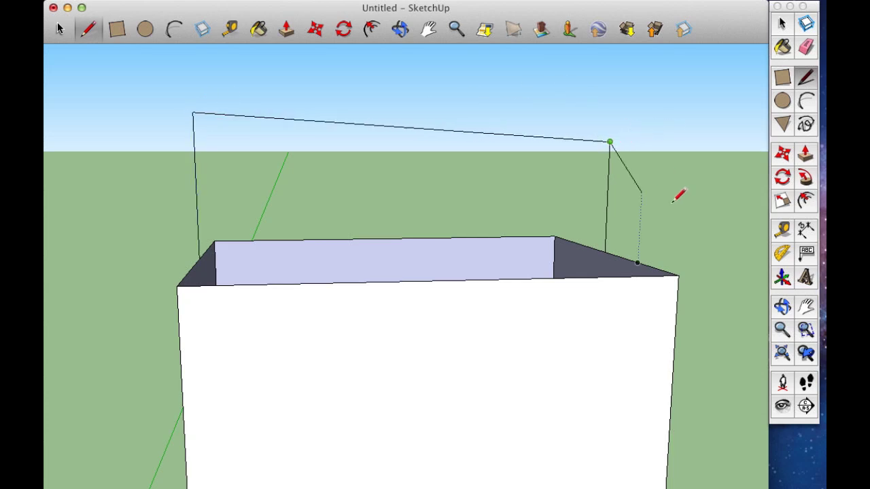
{"action": "mouse_move", "coordinate": [679, 196]}
{"action": "middle_mouse_down"}
{"action": "mouse_move", "coordinate": [388, 252]}
{"action": "mouse_move", "coordinate": [138, 264]}
{"action": "mouse_move", "coordinate": [594, 186]}
{"action": "mouse_move", "coordinate": [646, 259]}
{"action": "mouse_move", "coordinate": [586, 260]}
{"action": "mouse_move", "coordinate": [621, 217]}
{"action": "middle_mouse_up"}
{"action": "key", "text": "Escape"}
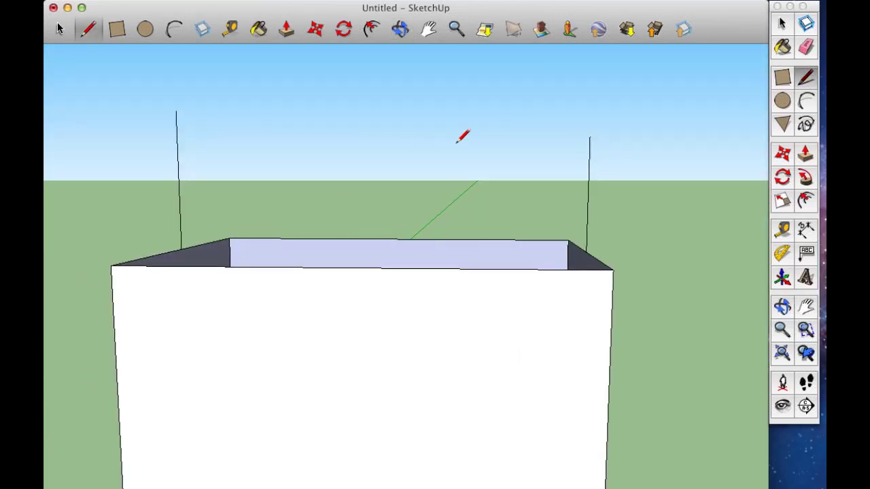
- Draw a level ridge line along the red axis from the shorter upright's tip to the taller one, and delete the excess above it
{"action": "left_click", "coordinate": [590, 136]}
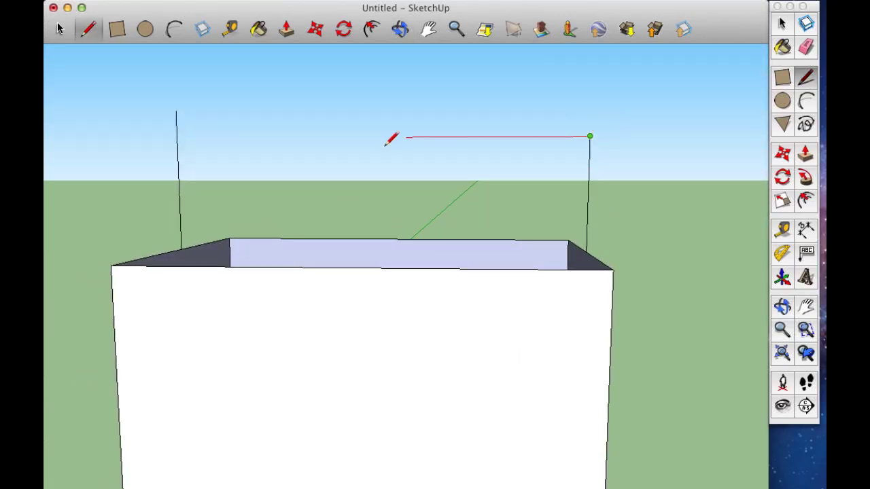
{"action": "left_click", "coordinate": [177, 138]}
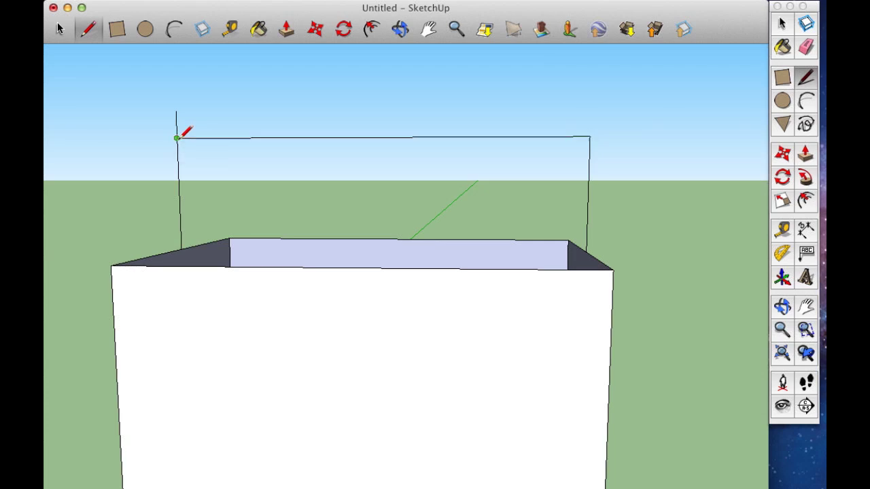
{"action": "key", "text": "Escape"}
{"action": "middle_click_drag", "start_coordinate": [577, 207], "coordinate": [662, 247]}
{"action": "key", "text": "space"}
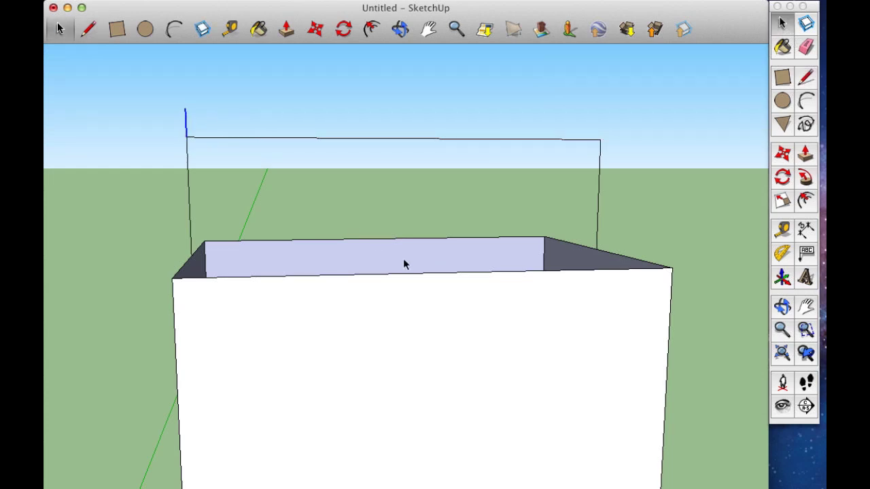
{"action": "middle_click_drag", "start_coordinate": [686, 289], "coordinate": [527, 307]}
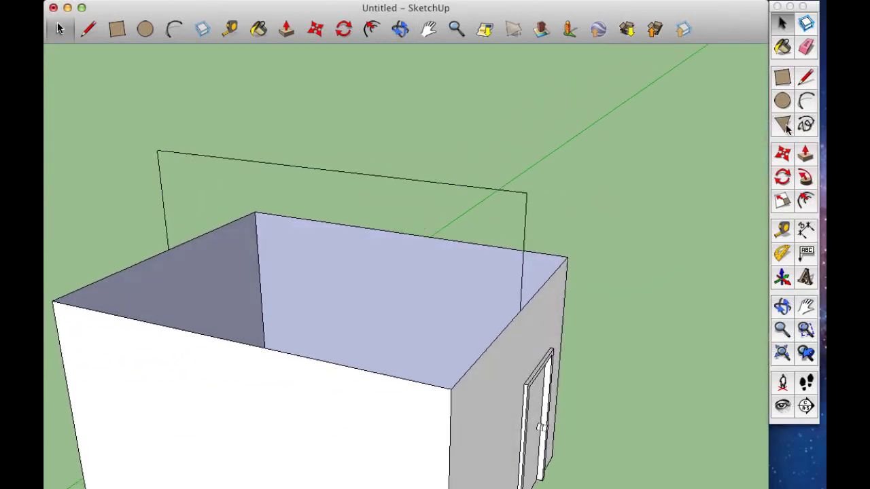
- Draw two sloping lines from the ridge's end above the door down to the door wall's two top corners
{"action": "left_click", "coordinate": [807, 78]}
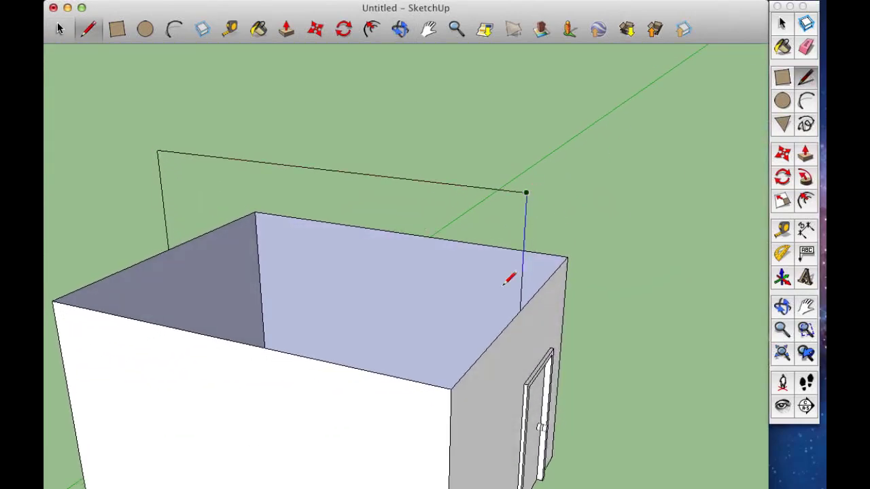
{"action": "left_click", "coordinate": [451, 388]}
{"action": "mouse_move", "coordinate": [651, 347]}
{"action": "middle_mouse_down"}
{"action": "mouse_move", "coordinate": [356, 346]}
{"action": "mouse_move", "coordinate": [259, 336]}
{"action": "mouse_move", "coordinate": [187, 374]}
{"action": "mouse_move", "coordinate": [232, 295]}
{"action": "middle_mouse_up"}
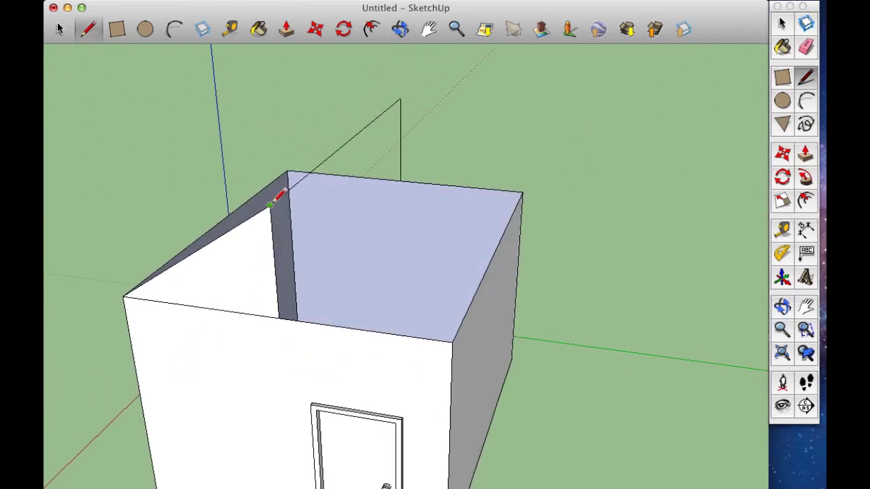
{"action": "left_click", "coordinate": [269, 204]}
{"action": "left_click", "coordinate": [452, 339]}
- Draw two sloping lines from the ridge's far end down to the back wall's two top corners to close the roof
{"action": "mouse_move", "coordinate": [496, 336]}
{"action": "middle_mouse_down"}
{"action": "mouse_move", "coordinate": [469, 396]}
{"action": "mouse_move", "coordinate": [241, 388]}
{"action": "mouse_move", "coordinate": [242, 350]}
{"action": "mouse_move", "coordinate": [535, 346]}
{"action": "mouse_move", "coordinate": [471, 384]}
{"action": "mouse_move", "coordinate": [510, 349]}
{"action": "mouse_move", "coordinate": [515, 306]}
{"action": "middle_mouse_up"}
{"action": "left_click", "coordinate": [515, 307]}
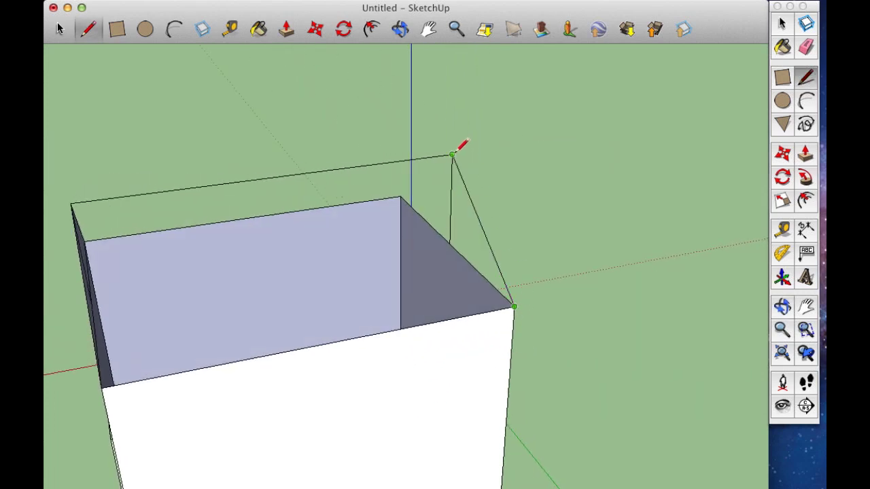
{"action": "left_click", "coordinate": [453, 155]}
{"action": "mouse_move", "coordinate": [591, 209]}
{"action": "middle_mouse_down"}
{"action": "mouse_move", "coordinate": [553, 290]}
{"action": "mouse_move", "coordinate": [412, 322]}
{"action": "mouse_move", "coordinate": [470, 398]}
{"action": "mouse_move", "coordinate": [479, 250]}
{"action": "mouse_move", "coordinate": [447, 272]}
{"action": "mouse_move", "coordinate": [317, 195]}
{"action": "middle_mouse_up"}
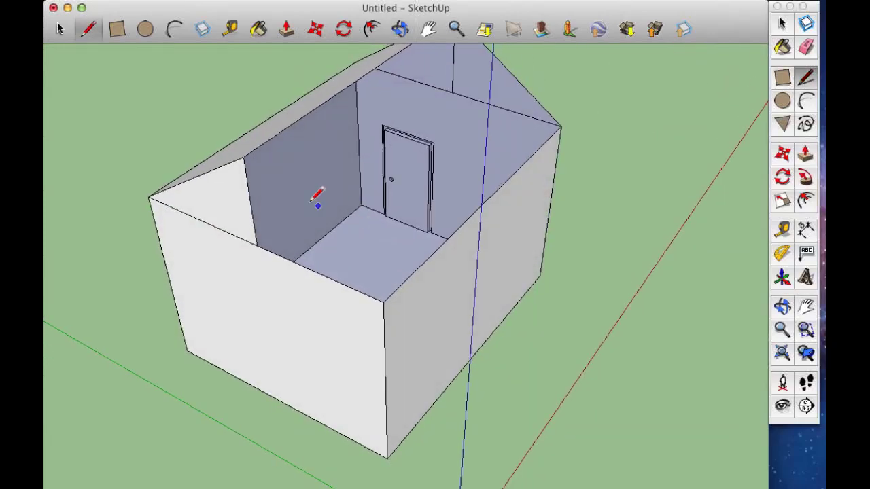
{"action": "left_click", "coordinate": [243, 157]}
{"action": "left_click", "coordinate": [384, 300]}
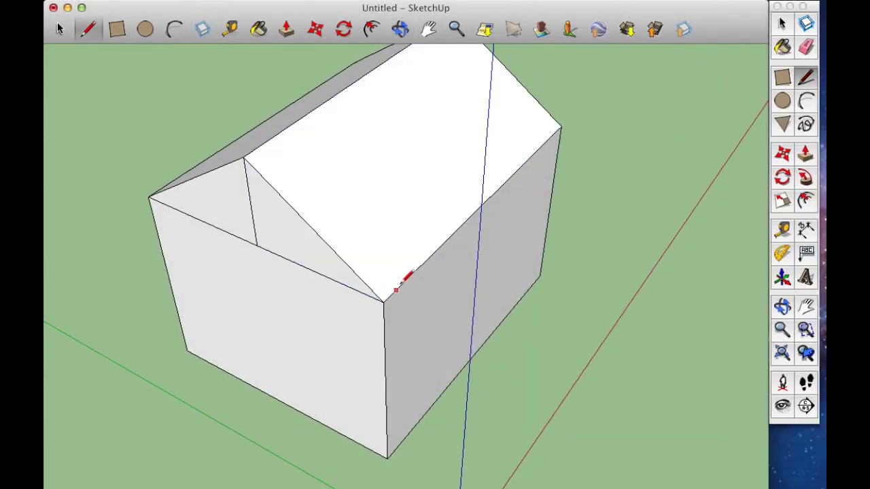
- Delete the vertical line and the horizontal edge inside the gable above the door, merging the front into one face
{"action": "mouse_move", "coordinate": [538, 328]}
{"action": "middle_mouse_down"}
{"action": "mouse_move", "coordinate": [268, 286]}
{"action": "mouse_move", "coordinate": [292, 275]}
{"action": "middle_mouse_up"}
{"action": "mouse_move", "coordinate": [619, 244]}
{"action": "middle_mouse_down"}
{"action": "mouse_move", "coordinate": [297, 281]}
{"action": "mouse_move", "coordinate": [320, 275]}
{"action": "middle_mouse_up"}
{"action": "middle_click_drag", "start_coordinate": [588, 150], "coordinate": [580, 326]}
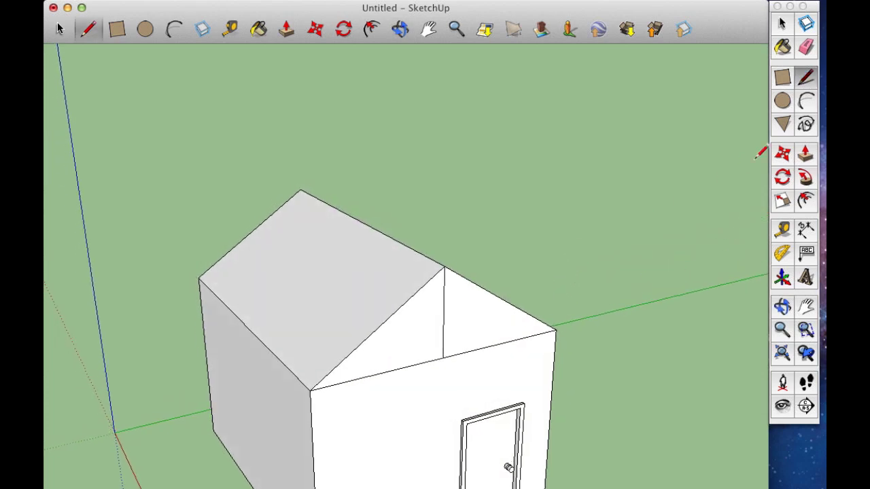
{"action": "mouse_move", "coordinate": [607, 474]}
{"action": "middle_mouse_down"}
{"action": "mouse_move", "coordinate": [523, 388]}
{"action": "mouse_move", "coordinate": [601, 369]}
{"action": "mouse_move", "coordinate": [592, 262]}
{"action": "mouse_move", "coordinate": [613, 301]}
{"action": "mouse_move", "coordinate": [647, 316]}
{"action": "middle_mouse_up"}
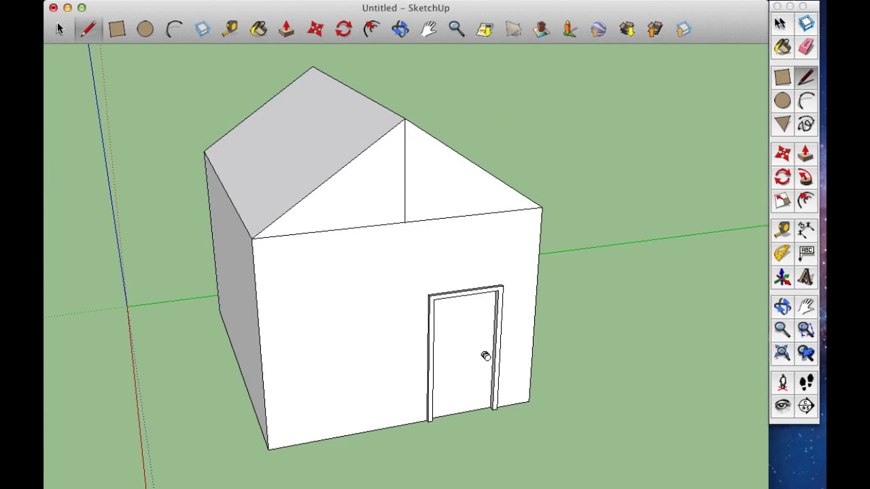
{"action": "left_click", "coordinate": [58, 28]}
{"action": "left_click", "coordinate": [404, 206]}
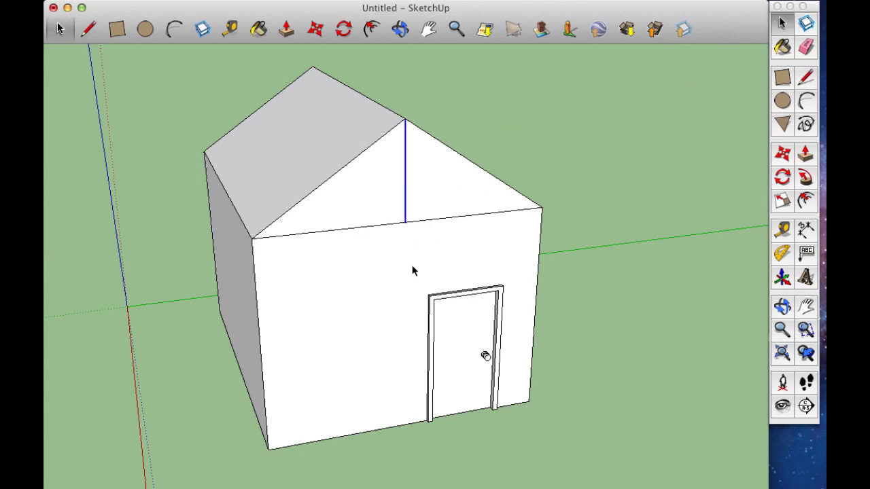
{"action": "left_click", "coordinate": [435, 222]}
{"action": "key", "text": "Delete"}
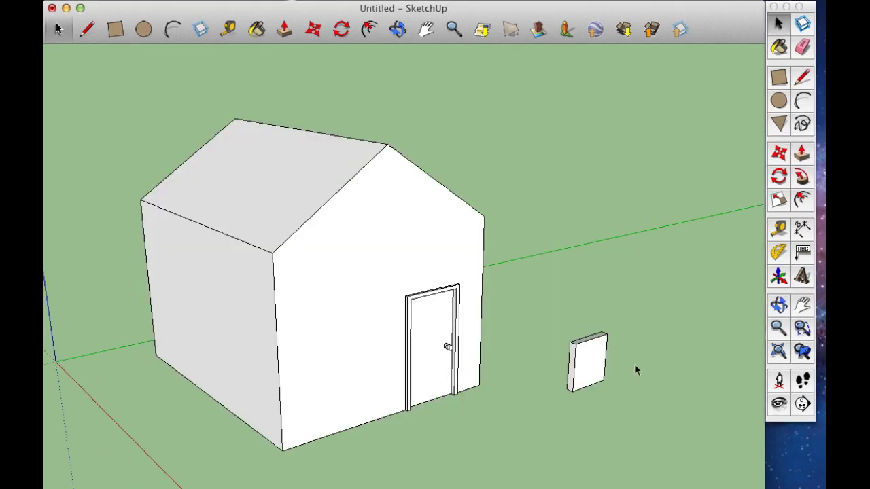
- Select the whole small box beside the house, and compare that with selecting only its front face
{"action": "middle_click_drag", "start_coordinate": [576, 438], "coordinate": [751, 221]}
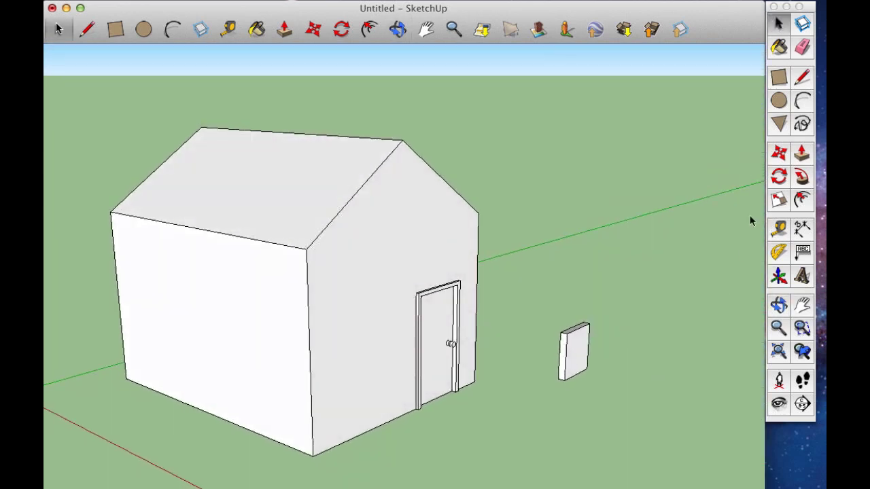
{"action": "left_click", "coordinate": [576, 358]}
{"action": "triple_click", "coordinate": [577, 362]}
{"action": "mouse_move", "coordinate": [594, 397]}
{"action": "middle_mouse_down"}
{"action": "mouse_move", "coordinate": [643, 301]}
{"action": "mouse_move", "coordinate": [608, 349]}
{"action": "mouse_move", "coordinate": [679, 477]}
{"action": "mouse_move", "coordinate": [600, 402]}
{"action": "middle_mouse_up"}
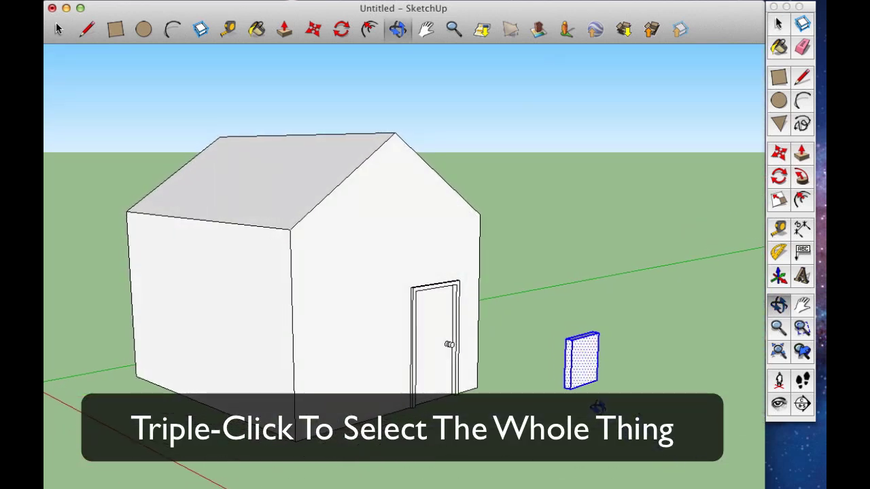
{"action": "left_click", "coordinate": [569, 378]}
{"action": "left_click", "coordinate": [574, 371], "text": "shift"}
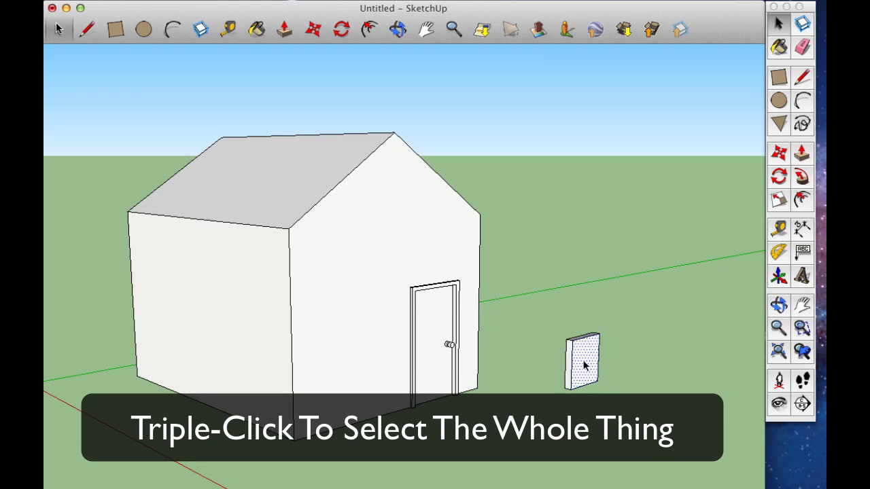
- Select the whole small box and move it partly into the house's front wall beside the door as a window
{"action": "triple_click", "coordinate": [586, 365]}
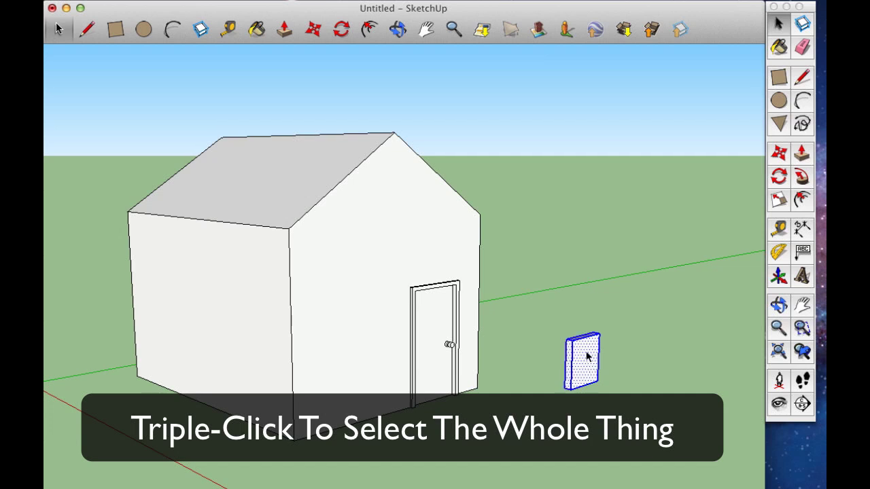
{"action": "left_click", "coordinate": [772, 153]}
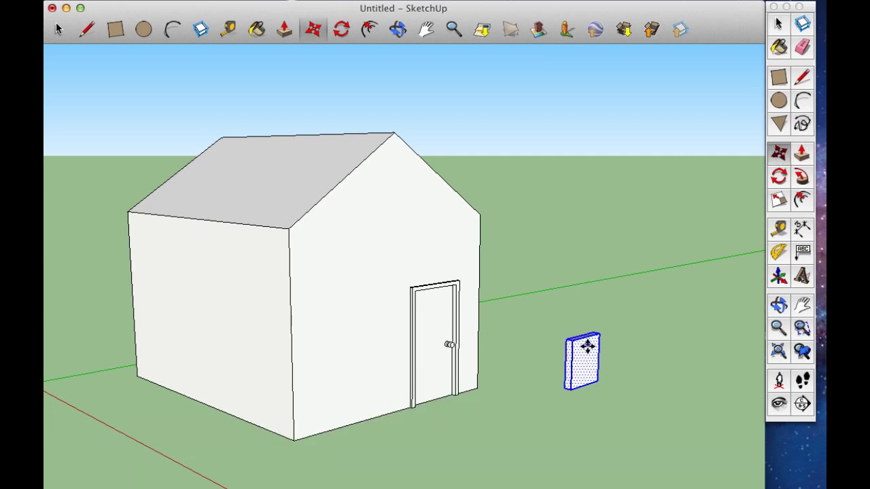
{"action": "left_click_drag", "start_coordinate": [587, 353], "coordinate": [361, 289]}
{"action": "middle_click_drag", "start_coordinate": [318, 433], "coordinate": [588, 450]}
{"action": "key", "text": "m"}
{"action": "left_click_drag", "start_coordinate": [505, 253], "coordinate": [414, 255]}
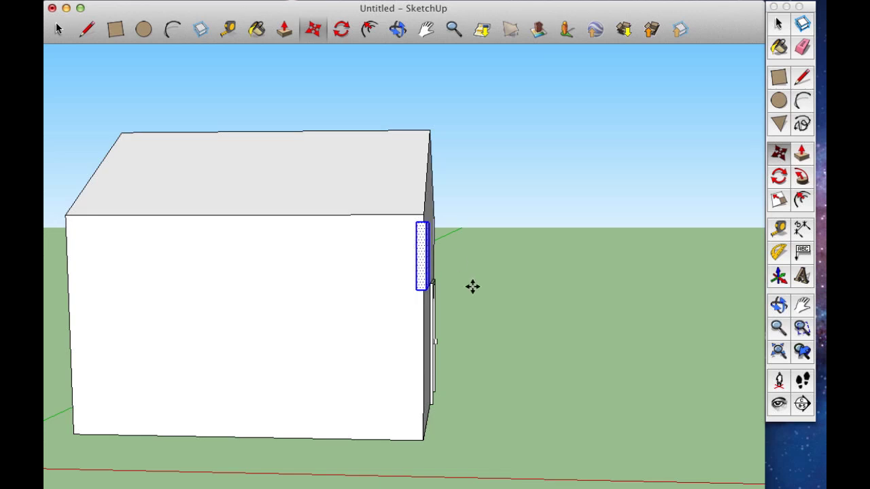
{"action": "middle_click_drag", "start_coordinate": [578, 353], "coordinate": [136, 350]}
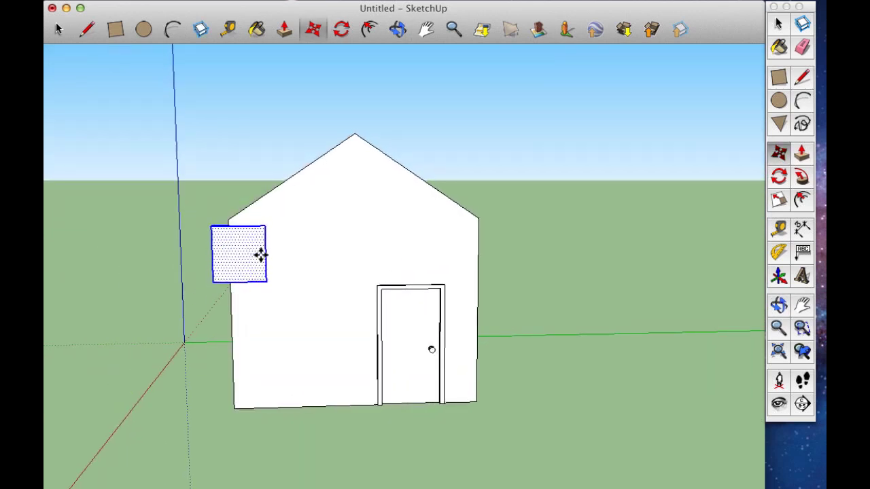
{"action": "left_click_drag", "start_coordinate": [258, 254], "coordinate": [302, 297]}
- Try to move all the connected house geometry downward without the window box, and cancel the move
{"action": "middle_click_drag", "start_coordinate": [307, 394], "coordinate": [504, 464]}
{"action": "key", "text": "space"}
{"action": "left_click", "coordinate": [450, 267]}
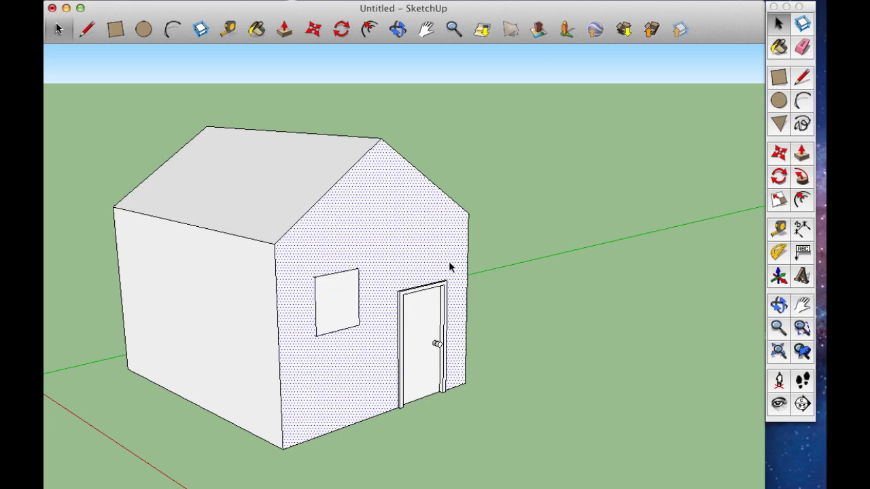
{"action": "triple_click", "coordinate": [442, 239]}
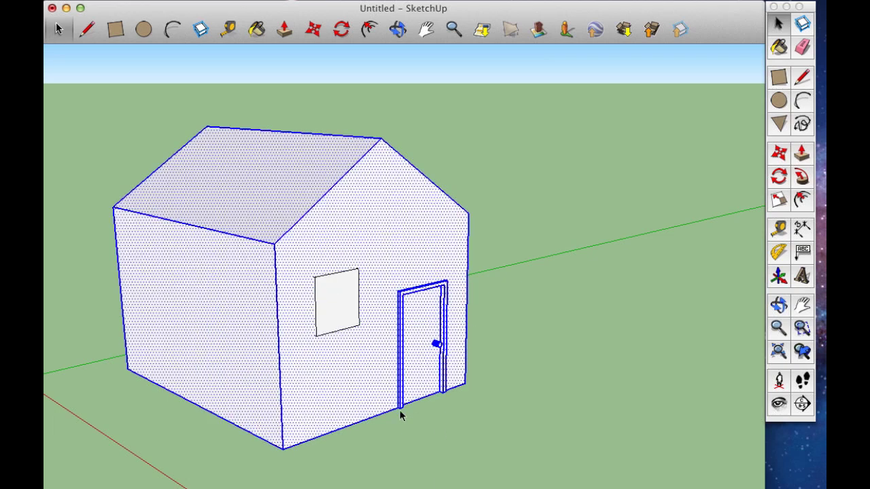
{"action": "middle_click_drag", "start_coordinate": [400, 416], "coordinate": [569, 390]}
{"action": "key", "text": "m"}
{"action": "left_click_drag", "start_coordinate": [445, 255], "coordinate": [428, 441]}
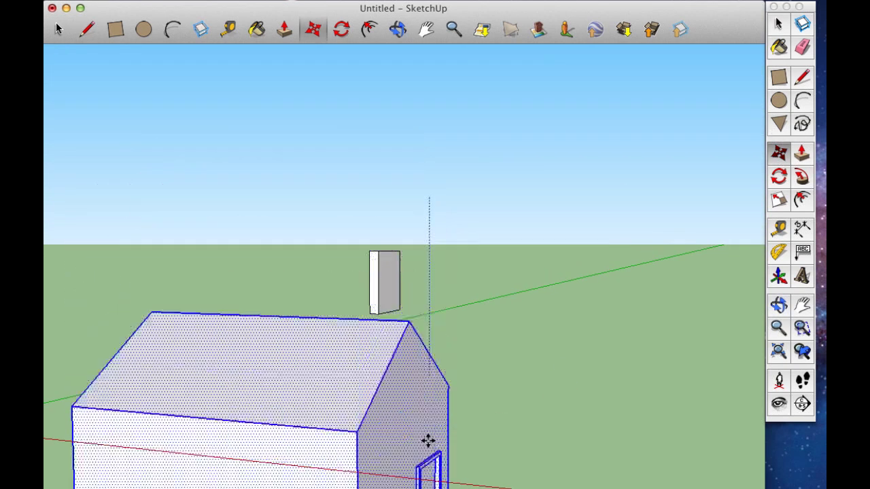
{"action": "key", "text": "Escape"}
{"action": "middle_click_drag", "start_coordinate": [518, 320], "coordinate": [417, 405]}
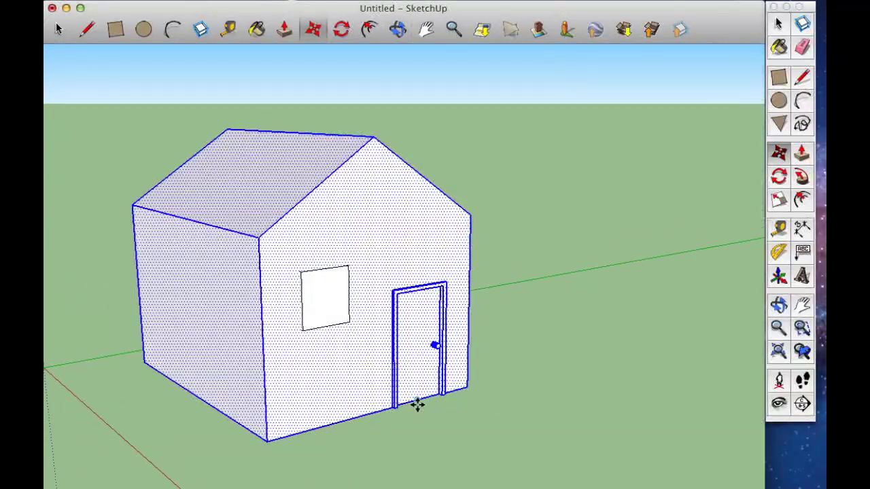
- Try to move only the window's front face away from the wall, and undo the move
{"action": "key", "text": "space"}
{"action": "left_click", "coordinate": [330, 292]}
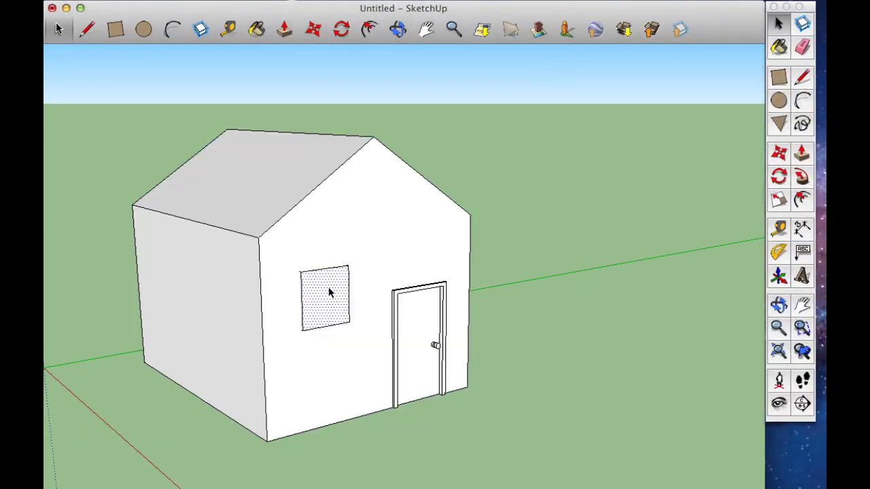
{"action": "left_click", "coordinate": [780, 153]}
{"action": "left_click_drag", "start_coordinate": [330, 289], "coordinate": [624, 229]}
{"action": "key", "text": "super+z"}
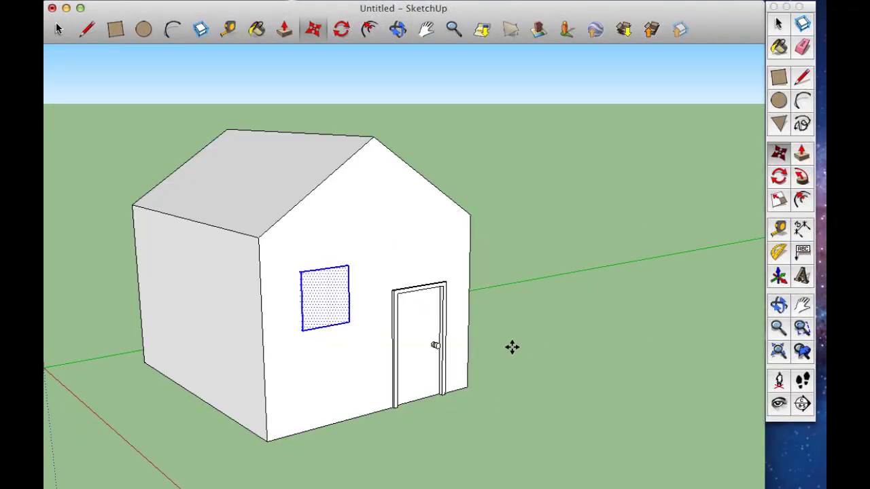
{"action": "middle_click_drag", "start_coordinate": [511, 347], "coordinate": [329, 355]}
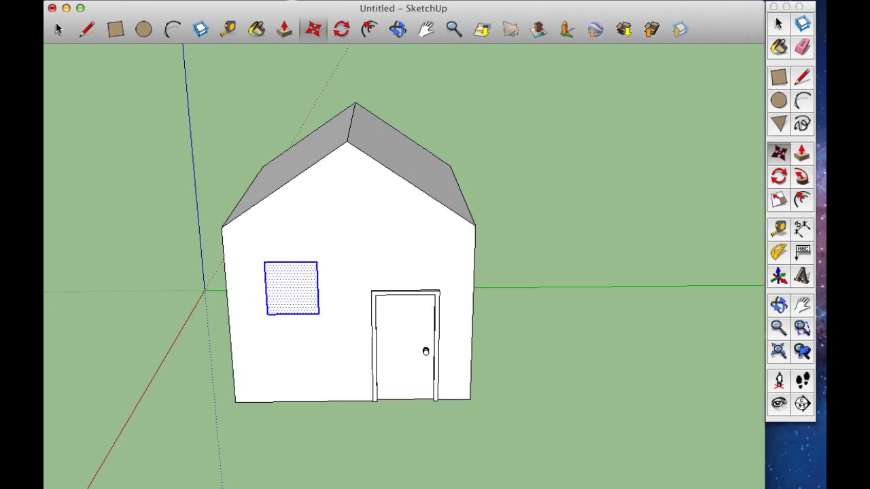
{"action": "middle_click_drag", "start_coordinate": [425, 351], "coordinate": [615, 421]}
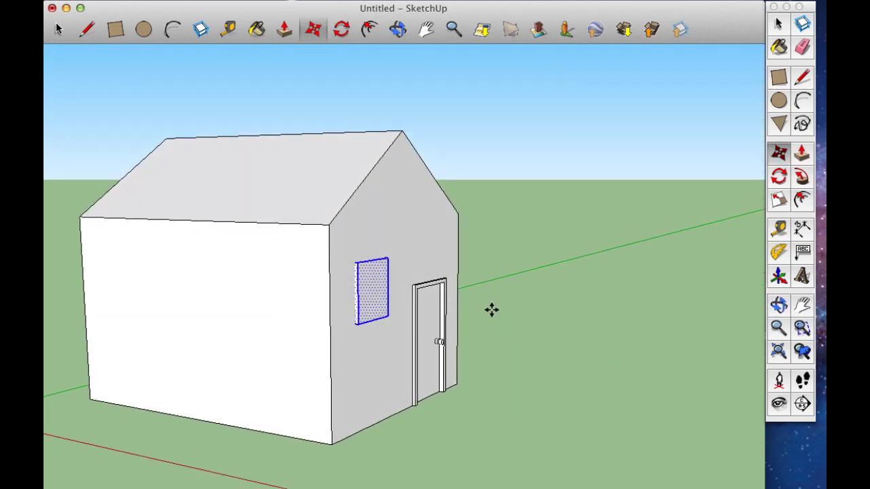
{"action": "middle_click_drag", "start_coordinate": [491, 310], "coordinate": [628, 312]}
{"action": "middle_click_drag", "start_coordinate": [607, 353], "coordinate": [472, 396]}
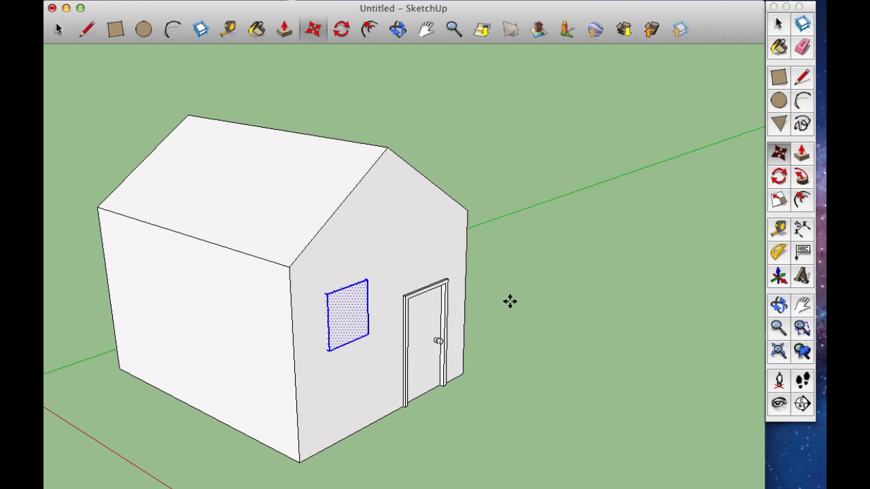
{"action": "middle_click_drag", "start_coordinate": [510, 301], "coordinate": [574, 306]}
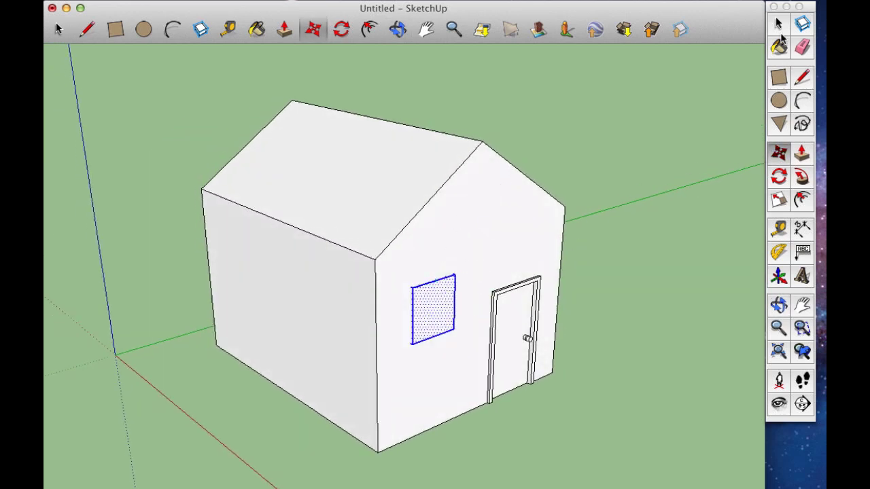
- Select the entire house together with the window box and make them one group
{"action": "left_click", "coordinate": [779, 27]}
{"action": "left_click_drag", "start_coordinate": [320, 433], "coordinate": [139, 479]}
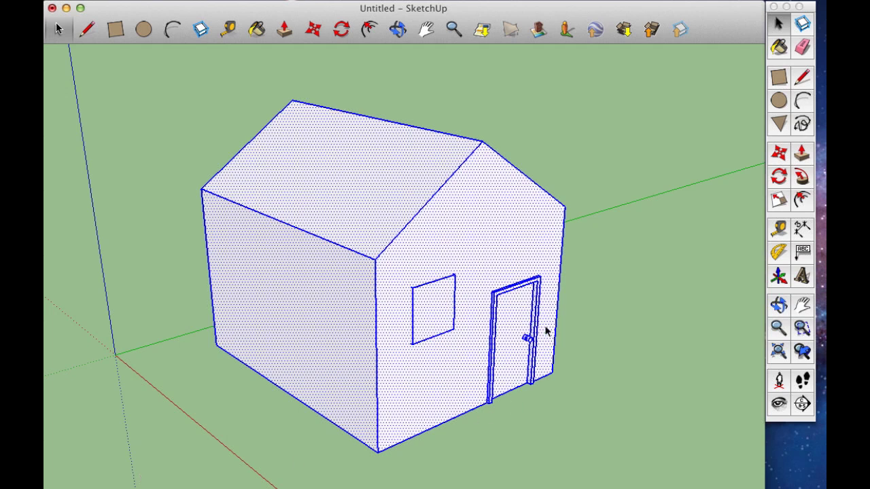
{"action": "right_click", "coordinate": [501, 285]}
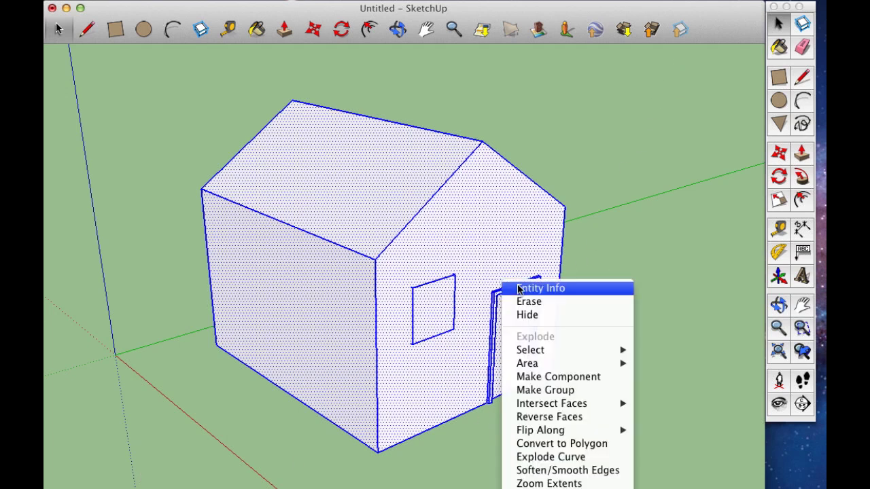
{"action": "left_click", "coordinate": [586, 391]}
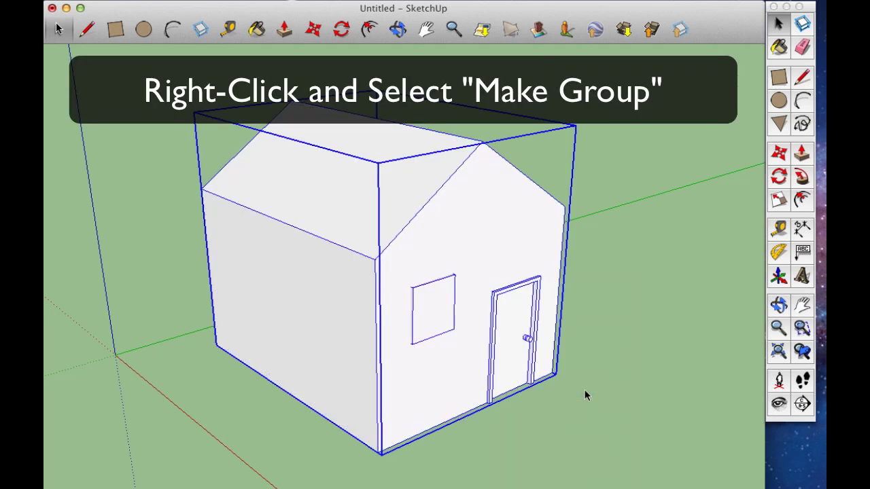
{"action": "left_click", "coordinate": [686, 192]}
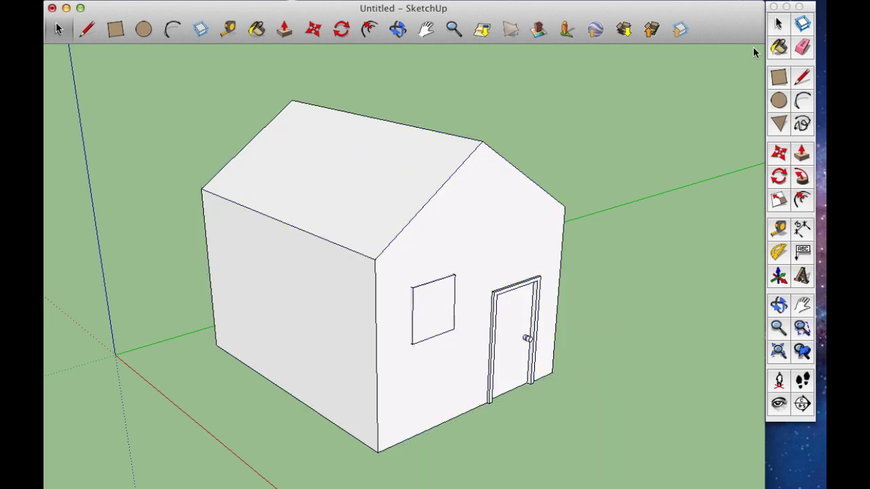
- Try moving the grouped house and window together as one object, and clear the selection
{"action": "left_click", "coordinate": [521, 310]}
{"action": "middle_click_drag", "start_coordinate": [598, 456], "coordinate": [551, 388]}
{"action": "left_click", "coordinate": [551, 389]}
{"action": "left_click", "coordinate": [432, 349]}
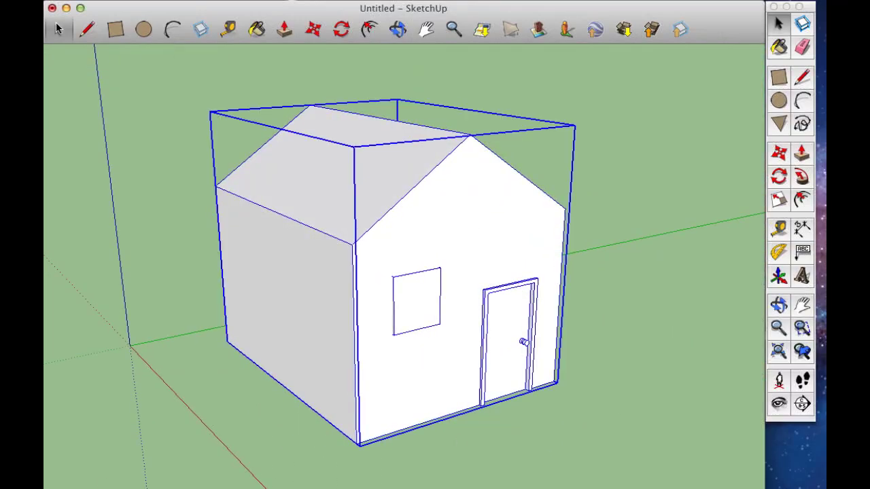
{"action": "middle_click_drag", "start_coordinate": [629, 404], "coordinate": [537, 431]}
{"action": "key", "text": "m"}
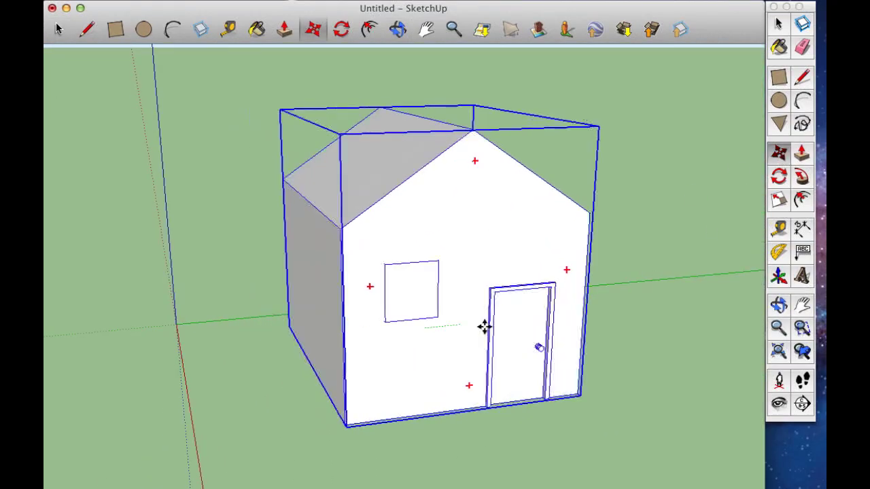
{"action": "middle_click_drag", "start_coordinate": [486, 327], "coordinate": [678, 308]}
{"action": "left_click_drag", "start_coordinate": [678, 308], "coordinate": [355, 325]}
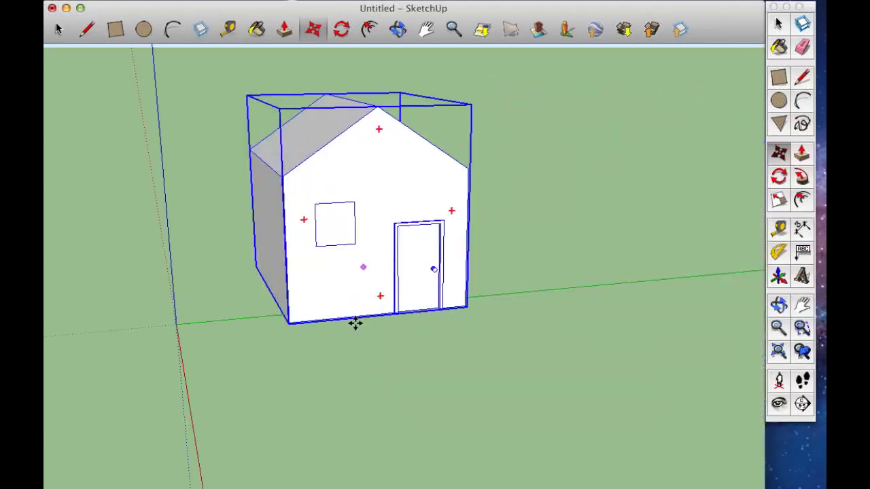
{"action": "middle_click_drag", "start_coordinate": [612, 381], "coordinate": [617, 351]}
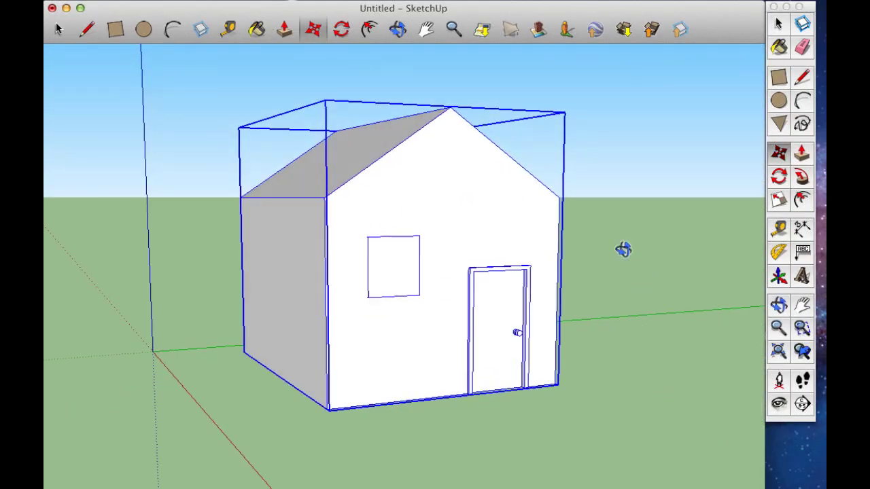
{"action": "middle_click_drag", "start_coordinate": [623, 249], "coordinate": [583, 359]}
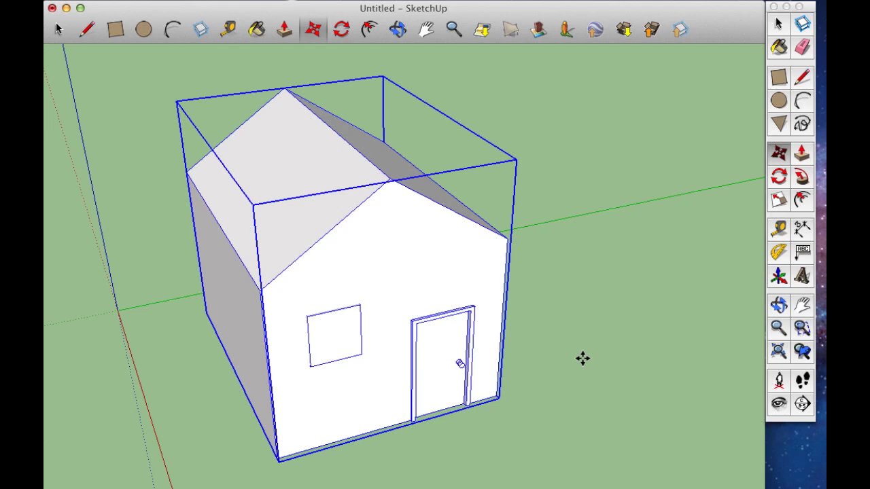
{"action": "key", "text": "shift+super+a"}
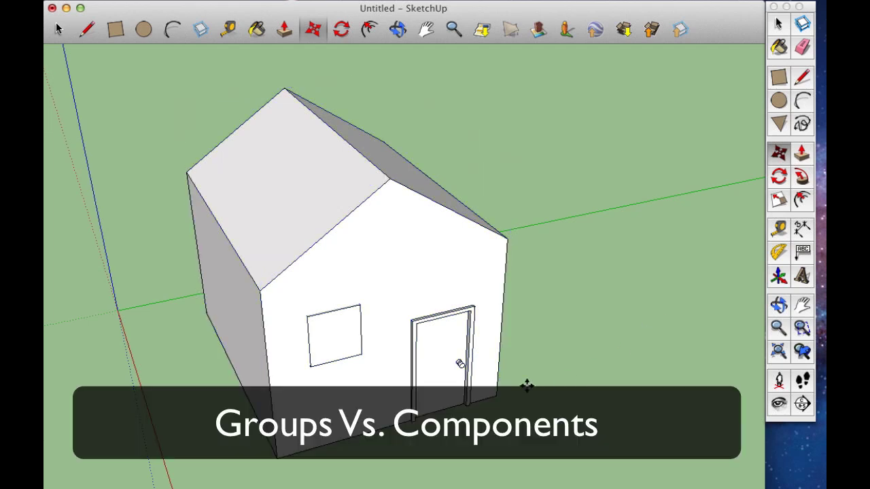
{"action": "left_click", "coordinate": [778, 24]}
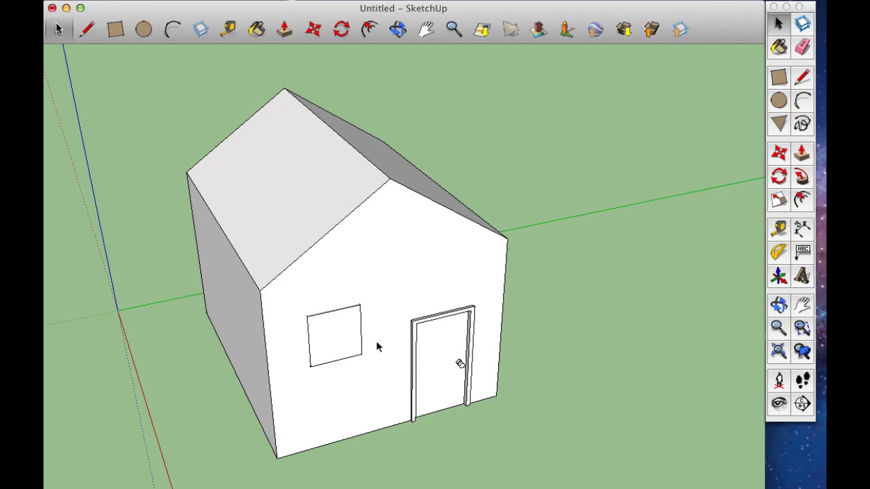
- Try selecting the window face, the front wall and all connected house geometry in turn, and clear the selection
{"action": "left_click", "coordinate": [342, 346]}
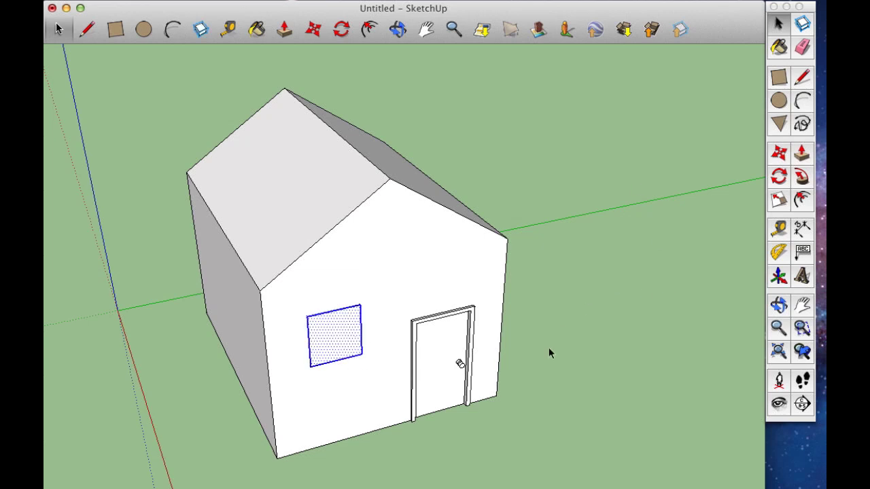
{"action": "left_click", "coordinate": [472, 290]}
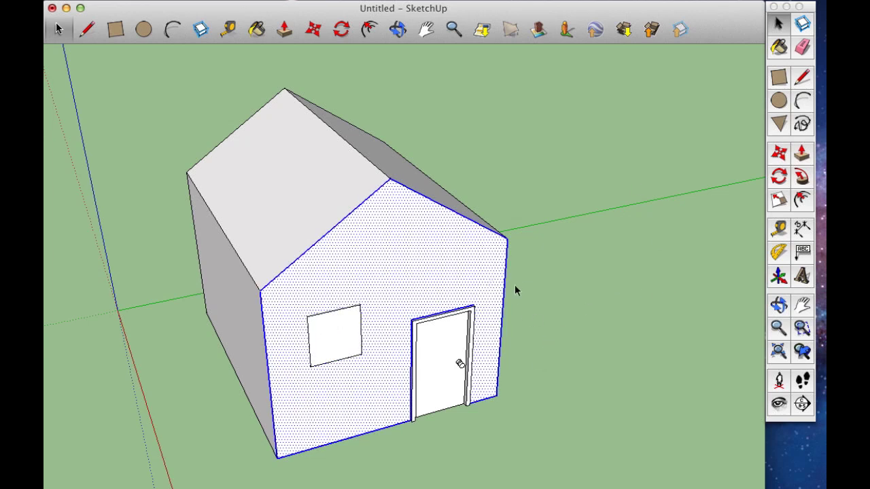
{"action": "triple_click", "coordinate": [476, 287]}
{"action": "left_click", "coordinate": [556, 296]}
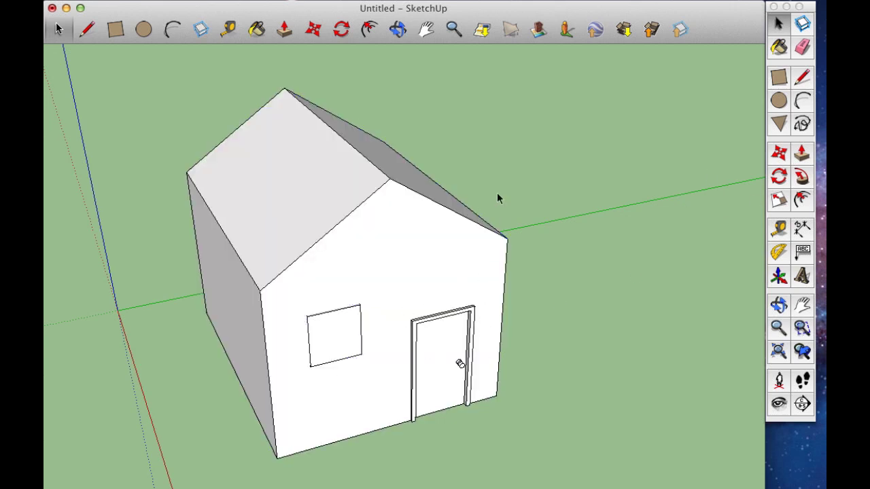
- Select the entire house with its door and window and make it a component named House
{"action": "left_click_drag", "start_coordinate": [114, 59], "coordinate": [617, 482]}
{"action": "right_click", "coordinate": [427, 320]}
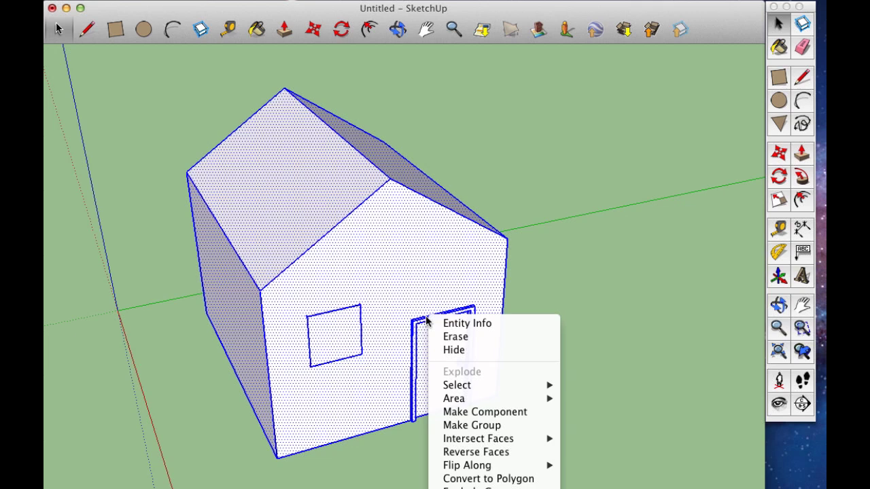
{"action": "left_click", "coordinate": [503, 412]}
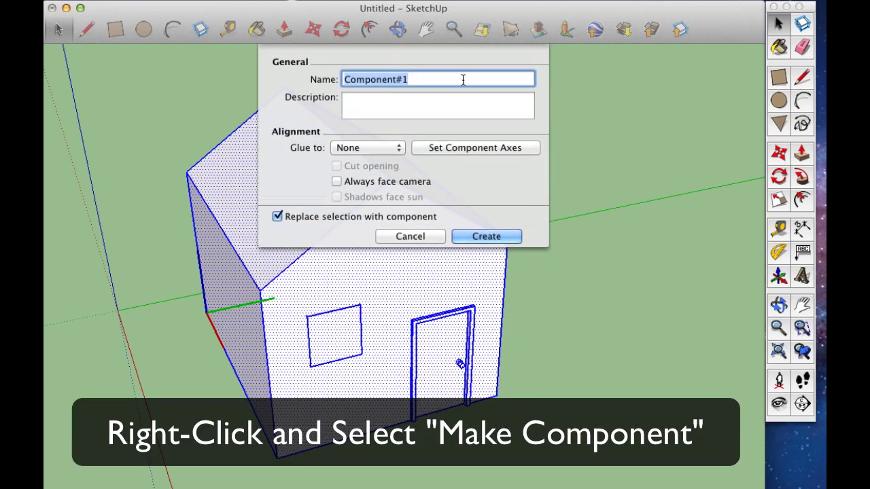
{"action": "type", "text": "House"}
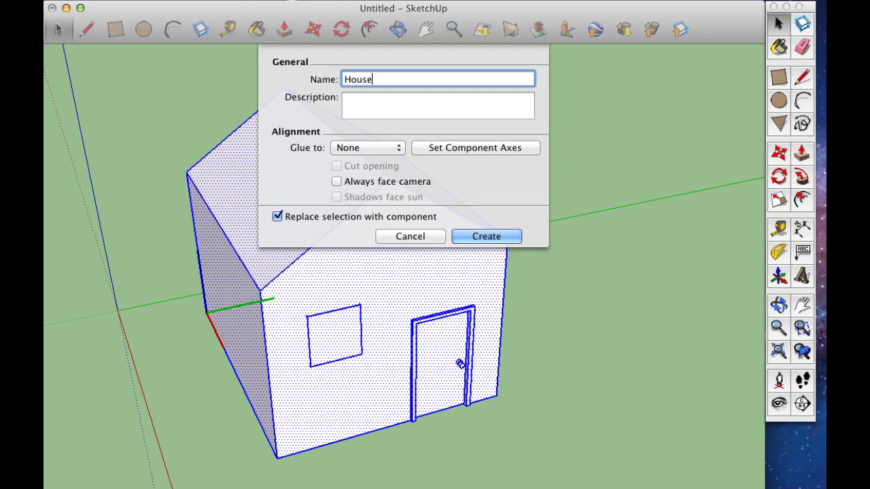
{"action": "left_click", "coordinate": [506, 238]}
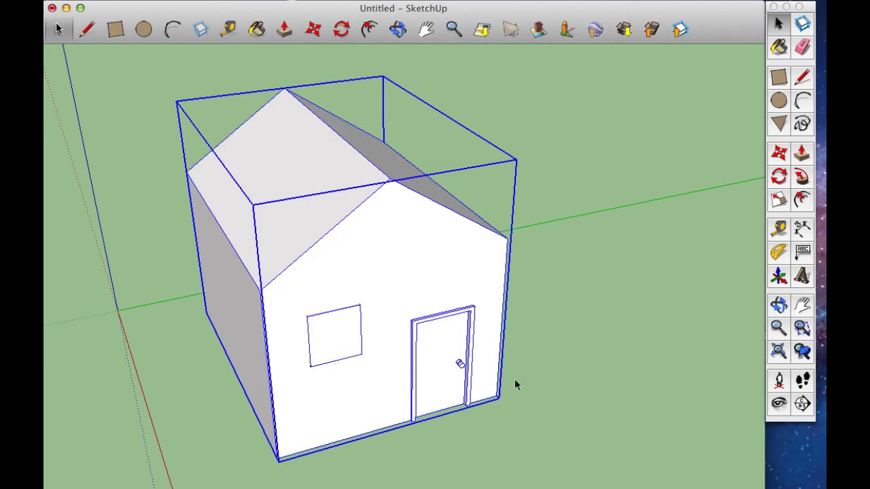
- Copy the House component along the green axis and place the copy beside the original house
{"action": "middle_click_drag", "start_coordinate": [514, 384], "coordinate": [435, 439]}
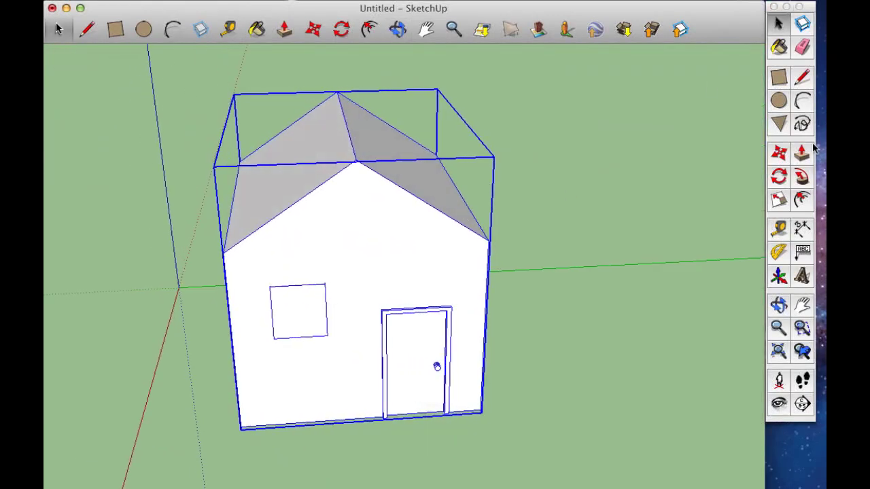
{"action": "left_click", "coordinate": [780, 154]}
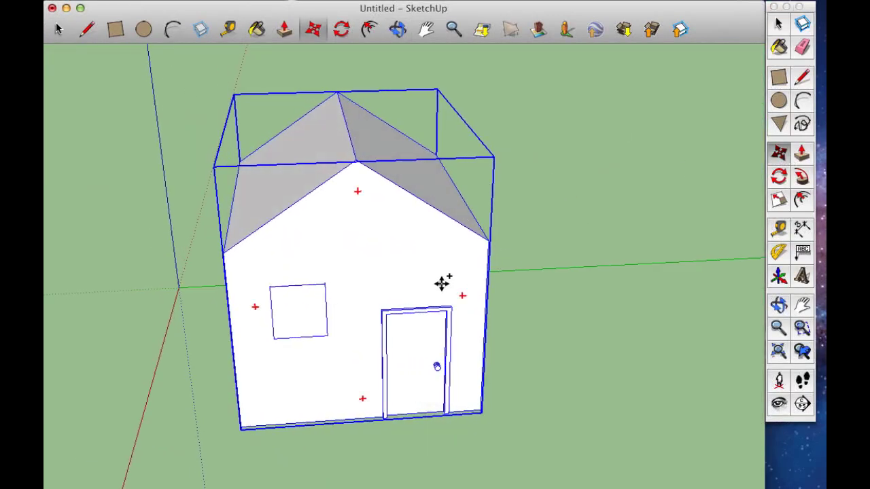
{"action": "left_click", "coordinate": [367, 270]}
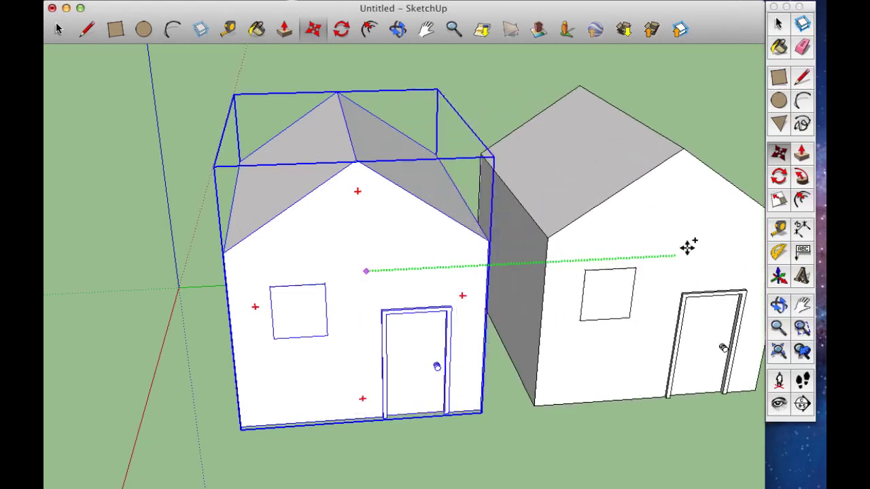
{"action": "left_click", "coordinate": [736, 246]}
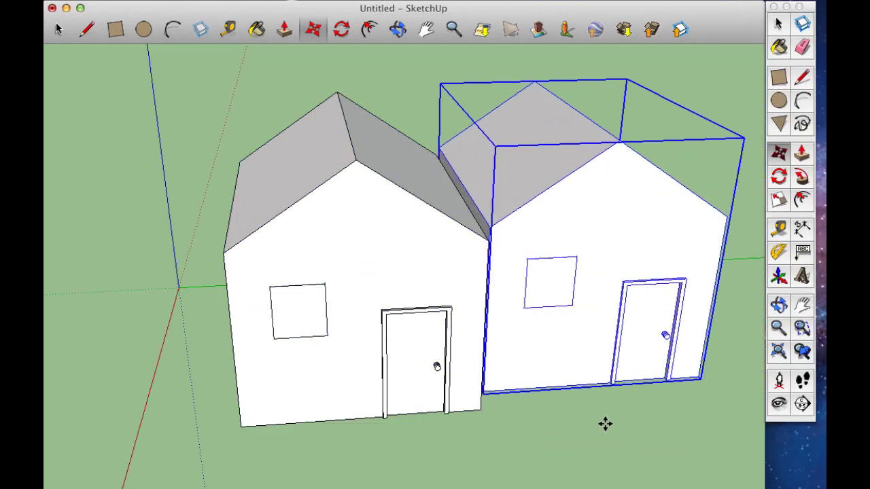
- Open the copied house component for editing and select its window face together with the surrounding edges
{"action": "middle_click_drag", "start_coordinate": [604, 458], "coordinate": [558, 480]}
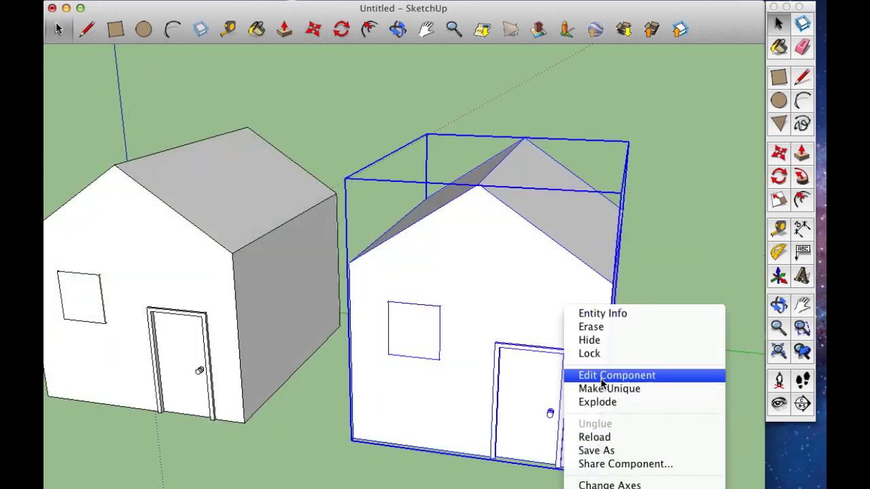
{"action": "left_click", "coordinate": [601, 376]}
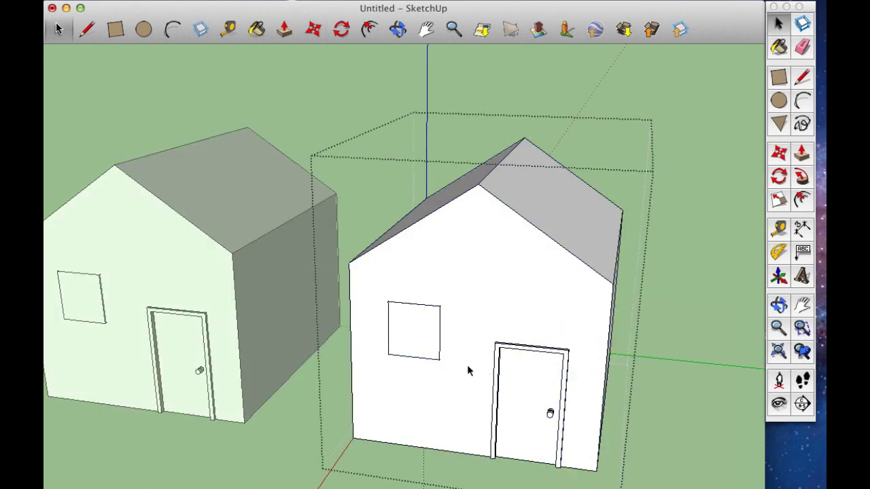
{"action": "left_click", "coordinate": [431, 337]}
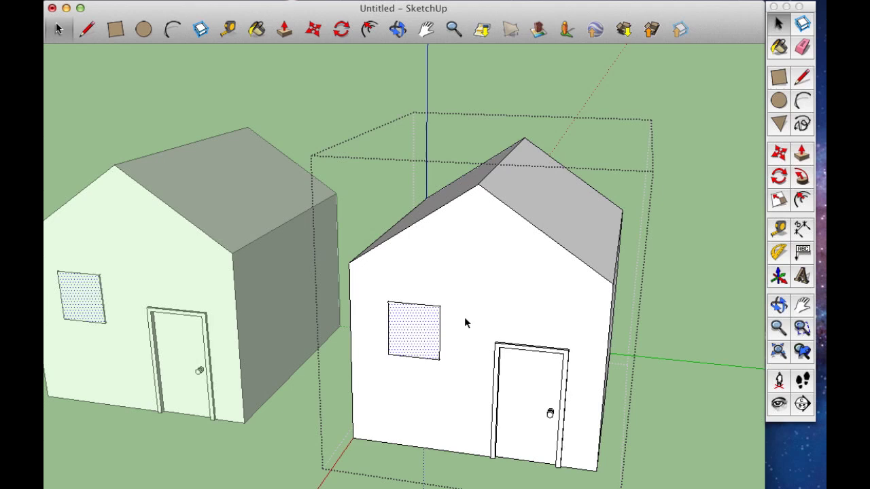
{"action": "double_click", "coordinate": [430, 336]}
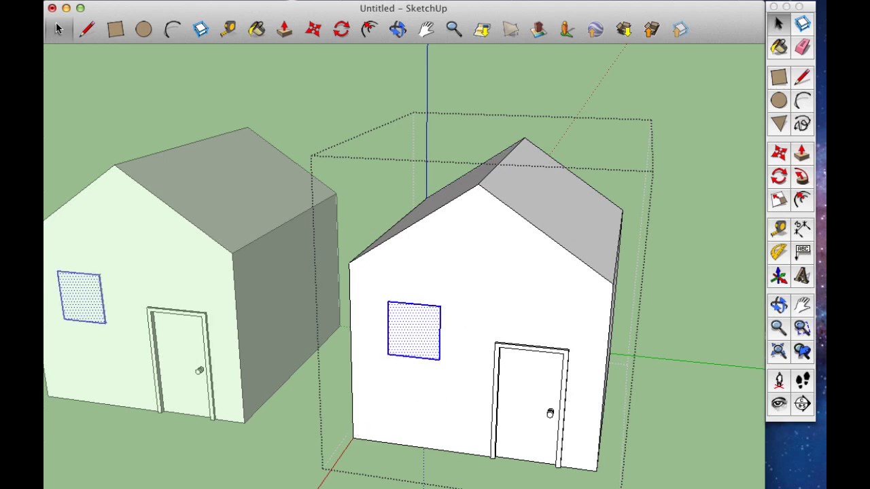
- Scale the selected window larger from its lower corner nearest the door, and leave component editing
{"action": "key", "text": "o"}
{"action": "left_click_drag", "start_coordinate": [276, 467], "coordinate": [437, 417]}
{"action": "key", "text": "space"}
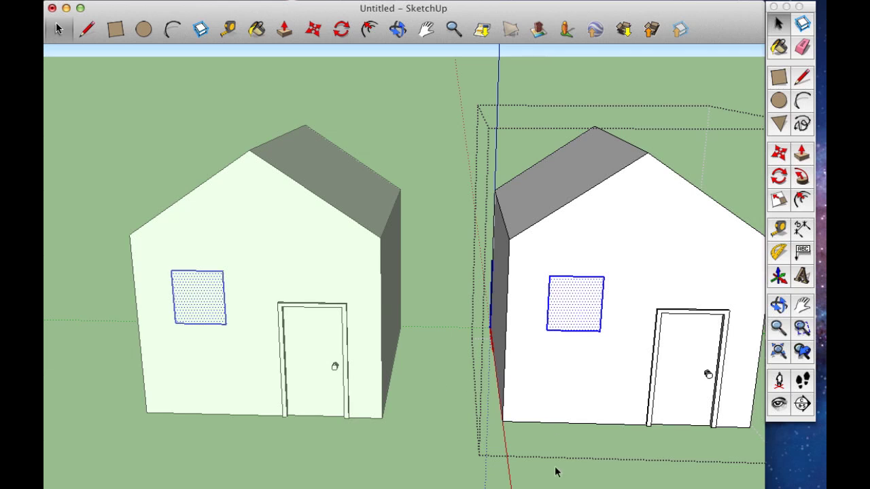
{"action": "left_click", "coordinate": [779, 199]}
{"action": "left_click_drag", "start_coordinate": [601, 331], "coordinate": [655, 363]}
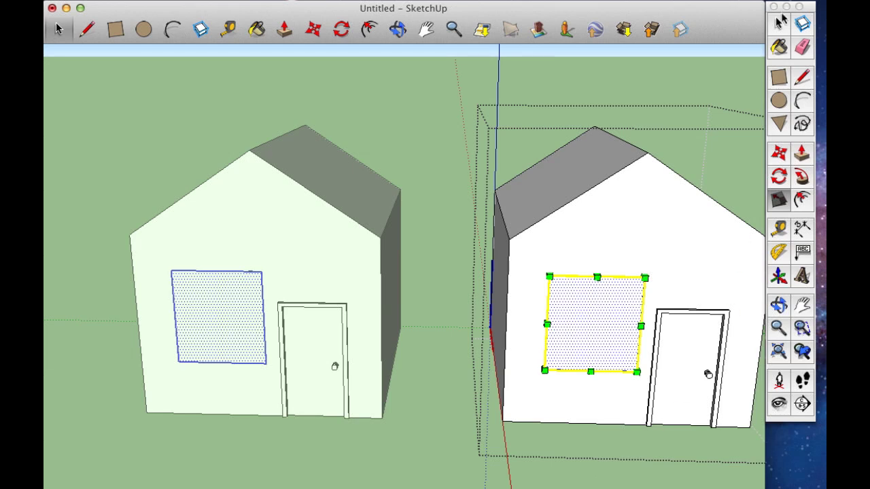
{"action": "key", "text": "space"}
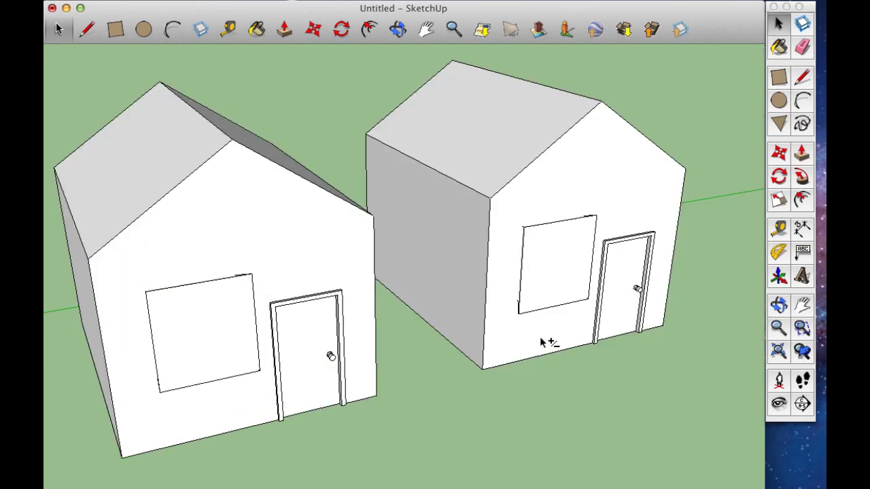
- Change the camera's field of view to exaggerate the perspective on the two houses, and view them from a low angle
{"action": "middle_click_drag", "start_coordinate": [549, 345], "coordinate": [601, 439]}
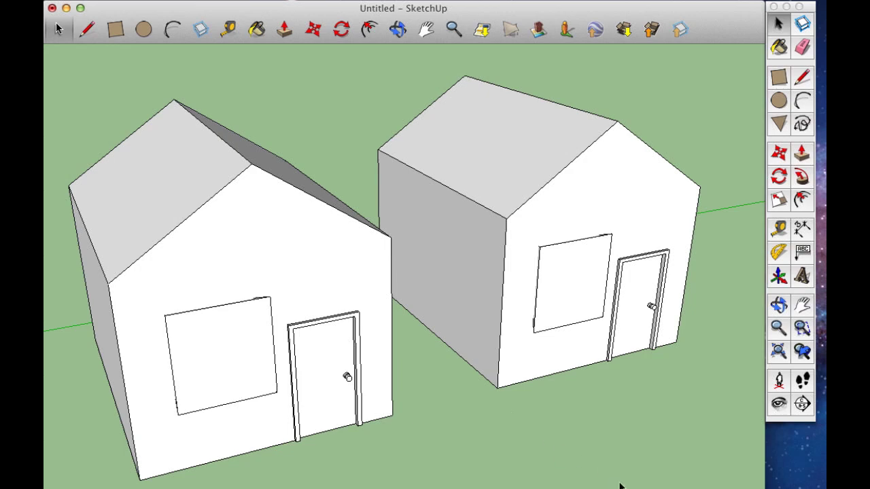
{"action": "middle_click_drag", "start_coordinate": [621, 482], "coordinate": [476, 300]}
{"action": "middle_click_drag", "start_coordinate": [451, 334], "coordinate": [540, 392], "text": "shift"}
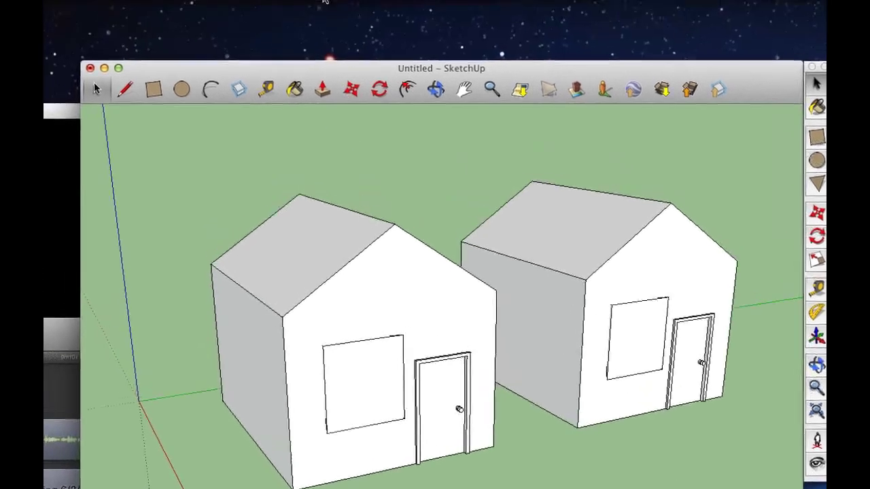
{"action": "left_click", "coordinate": [327, 7]}
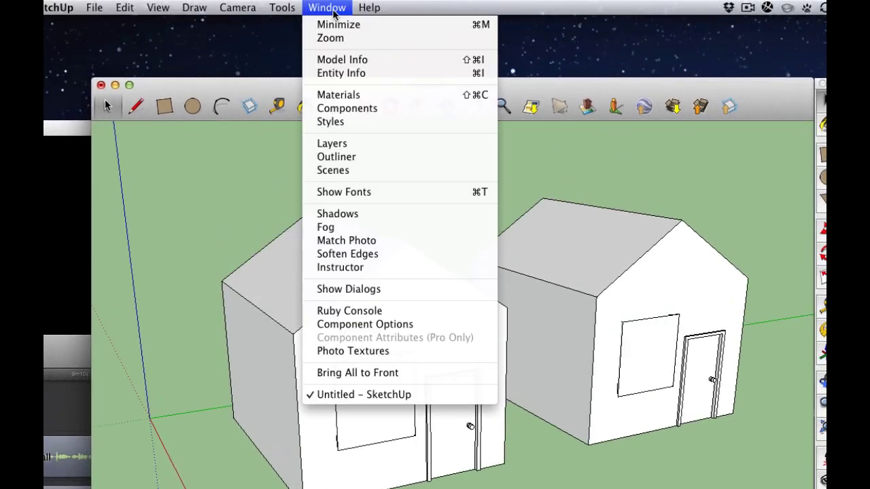
{"action": "mouse_move", "coordinate": [248, 13]}
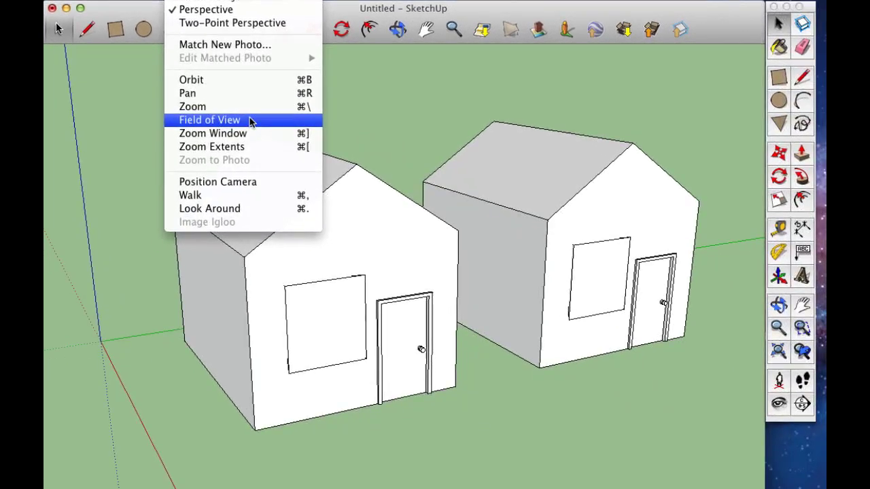
{"action": "left_click", "coordinate": [251, 122]}
{"action": "left_click_drag", "start_coordinate": [599, 335], "coordinate": [636, 488]}
{"action": "left_click_drag", "start_coordinate": [425, 360], "coordinate": [427, 364]}
{"action": "middle_click_drag", "start_coordinate": [639, 440], "coordinate": [577, 288], "text": "shift"}
{"action": "middle_click_drag", "start_coordinate": [558, 469], "coordinate": [589, 445]}
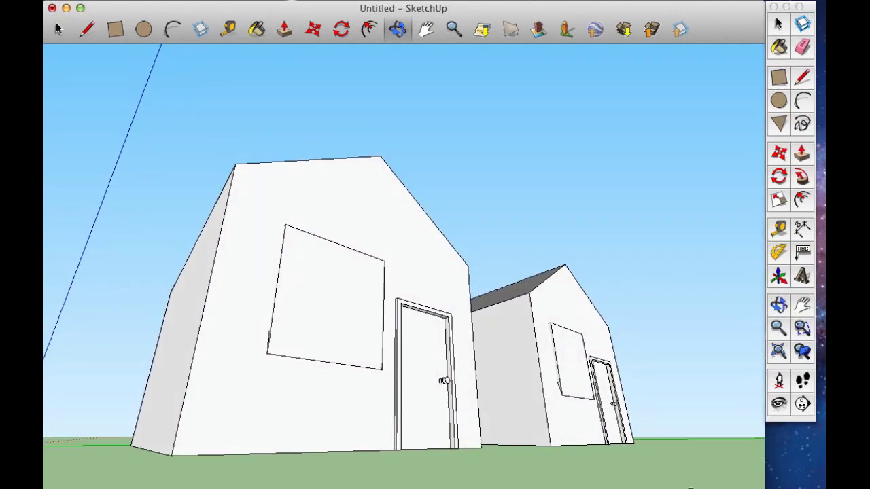
- Readjust the field of view for a milder perspective and set up a near-ground-level view of both houses
{"action": "scroll", "coordinate": [575, 384], "scroll_direction": "up", "scroll_amount": 3}
{"action": "scroll", "coordinate": [582, 419], "scroll_direction": "down", "scroll_amount": 5}
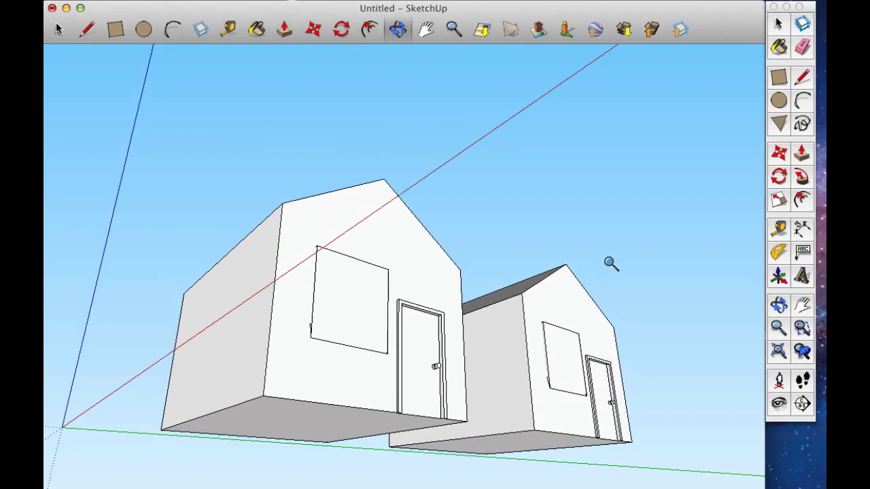
{"action": "middle_click_drag", "start_coordinate": [611, 264], "coordinate": [602, 363]}
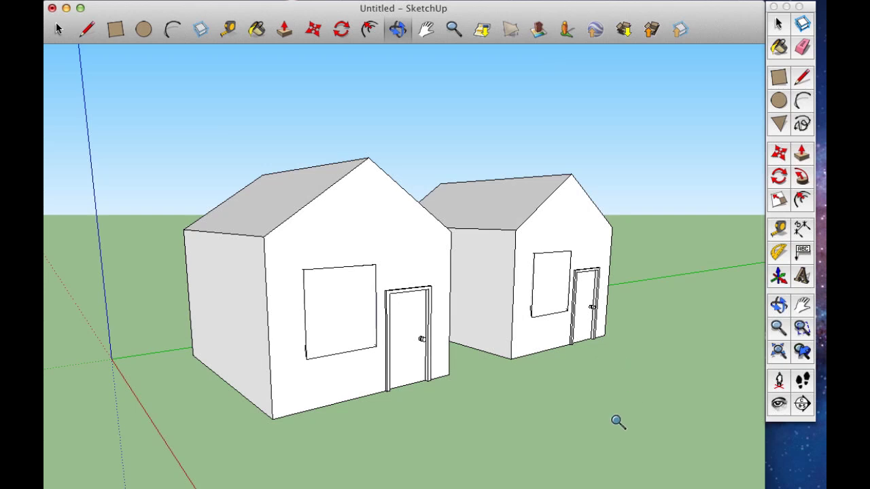
{"action": "scroll", "coordinate": [506, 356], "scroll_direction": "up", "scroll_amount": 2}
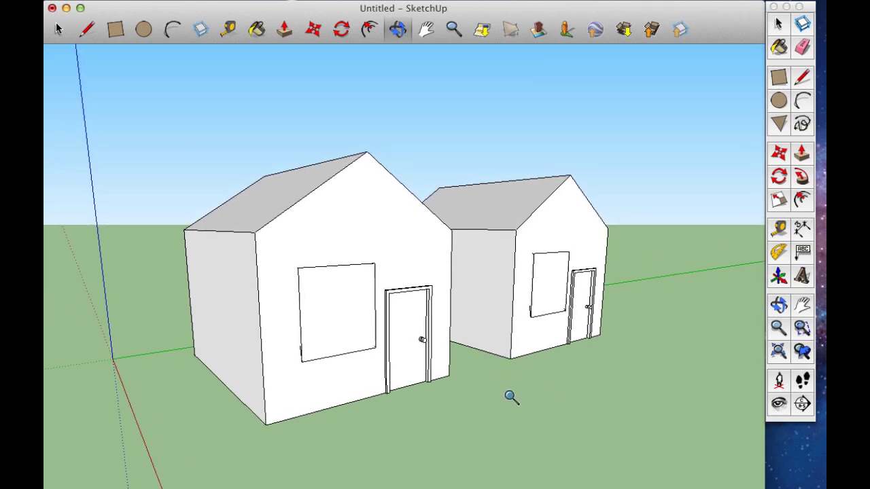
{"action": "left_click_drag", "start_coordinate": [478, 243], "coordinate": [506, 322]}
{"action": "middle_click_drag", "start_coordinate": [506, 322], "coordinate": [528, 356]}
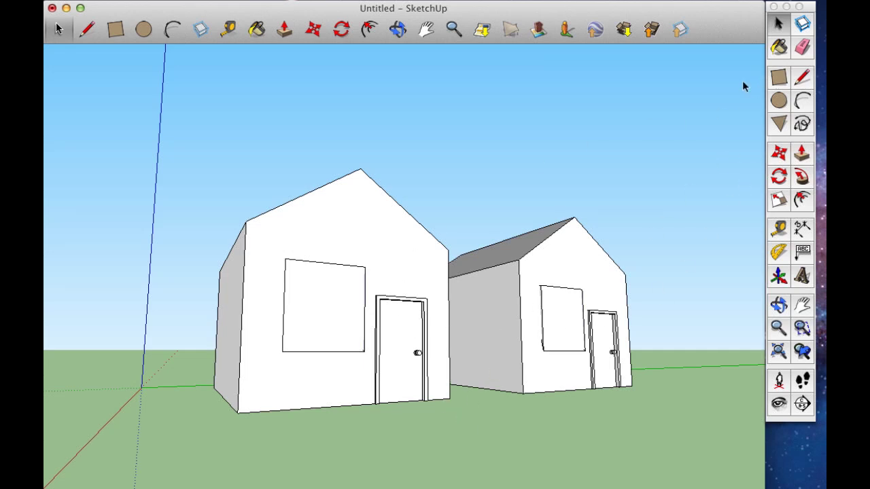
- Frame the two houses closely and capture a screenshot of the area around them
{"action": "middle_click_drag", "start_coordinate": [518, 439], "coordinate": [477, 400]}
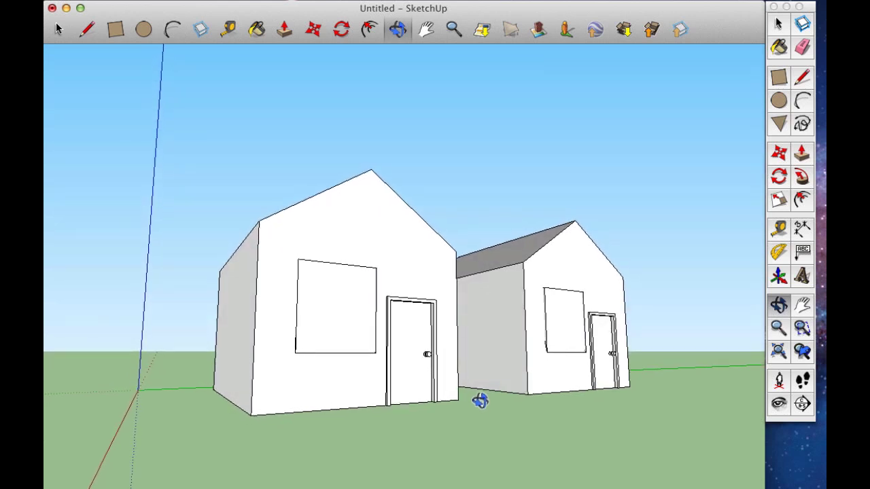
{"action": "scroll", "coordinate": [624, 465], "scroll_direction": "up", "scroll_amount": 3}
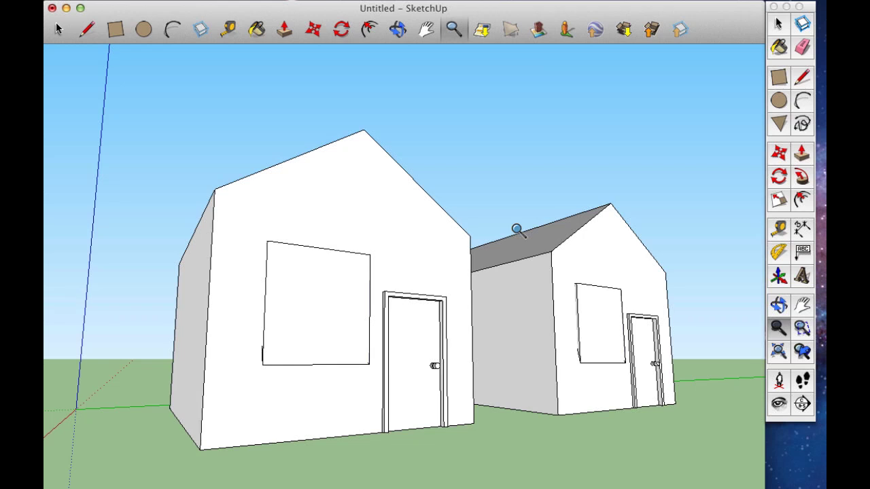
{"action": "key", "text": "ctrl+shift+4"}
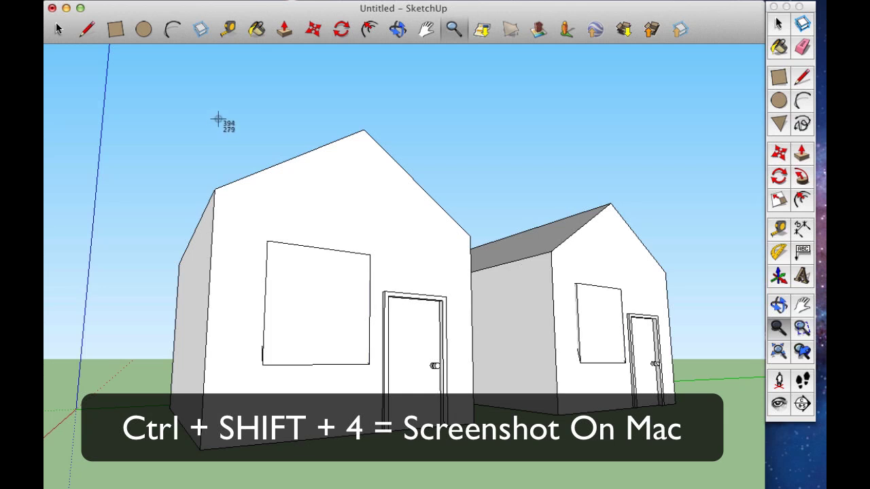
{"action": "left_click_drag", "start_coordinate": [149, 85], "coordinate": [738, 488]}
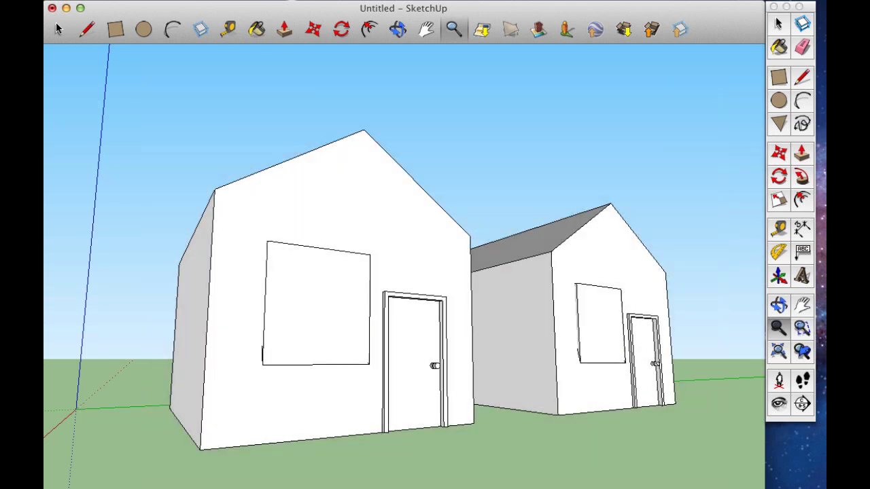